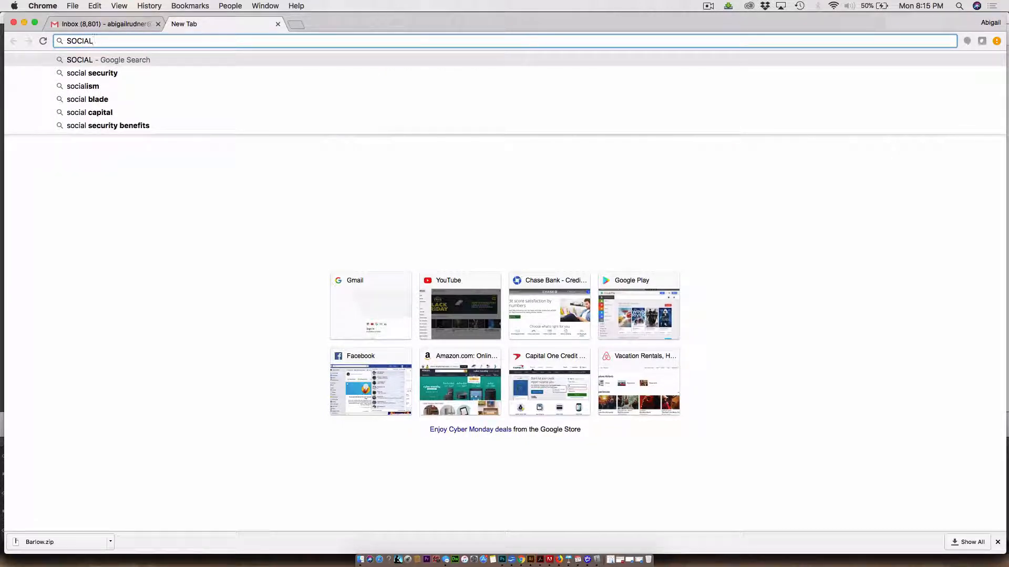
# Search Google for "SOCIAL media icons" and browse the image results for a suitable icon set
pyautogui.write('media')
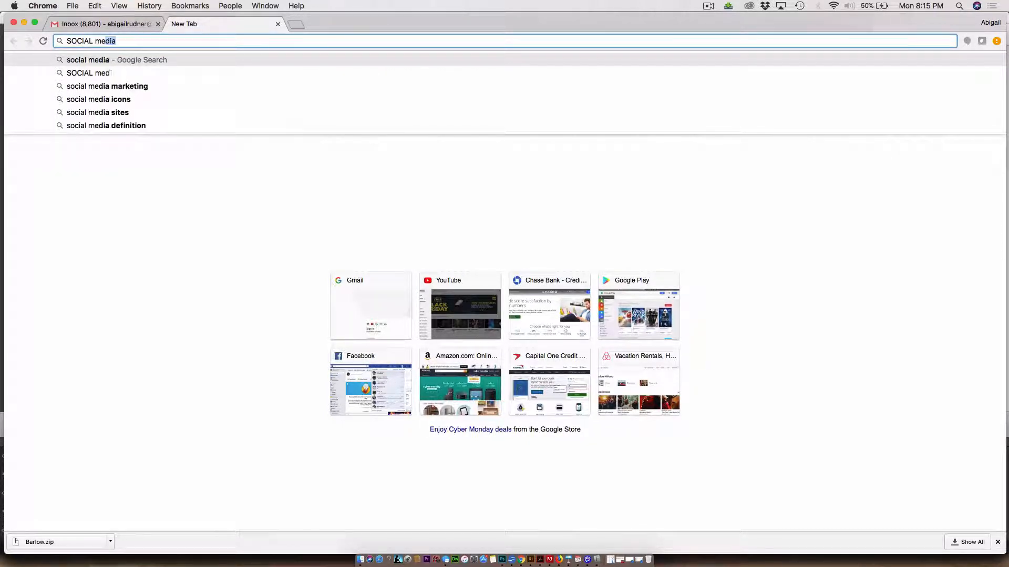
pyautogui.write(' icons')
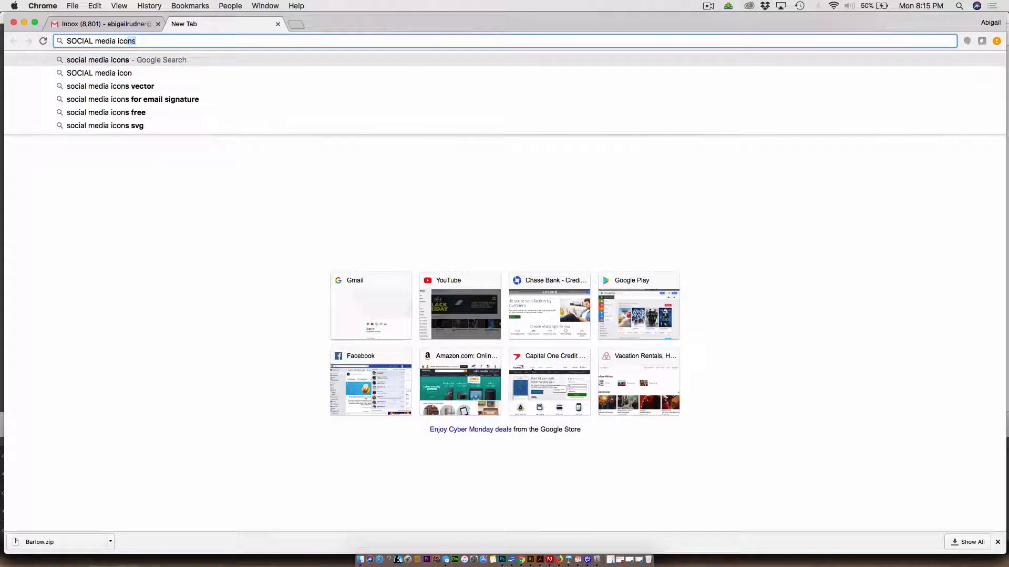
pyautogui.press('Return')
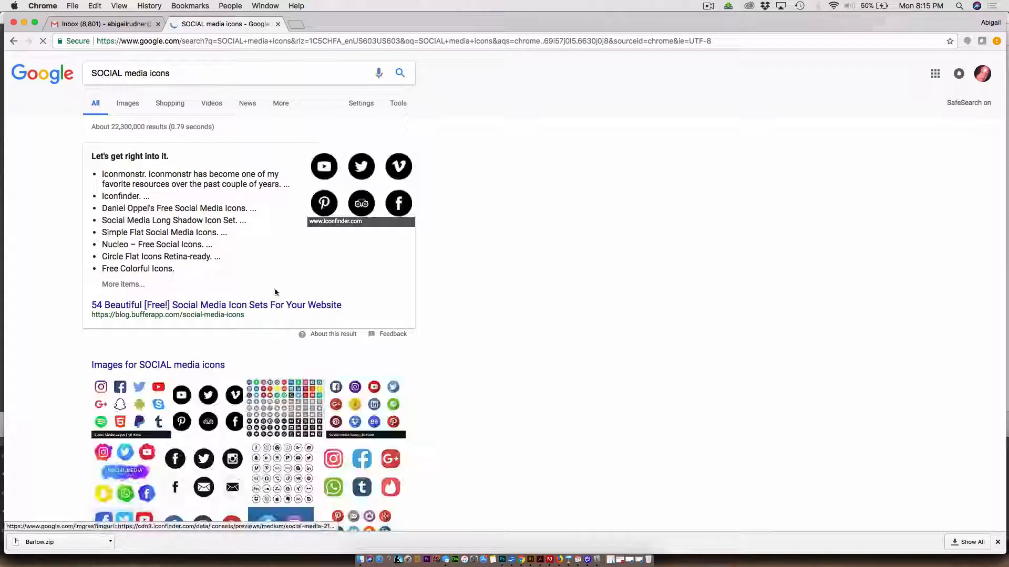
pyautogui.scroll(-3, 229, 408)
pyautogui.scroll(-3, 229, 407)
pyautogui.scroll(5, 134, 146)
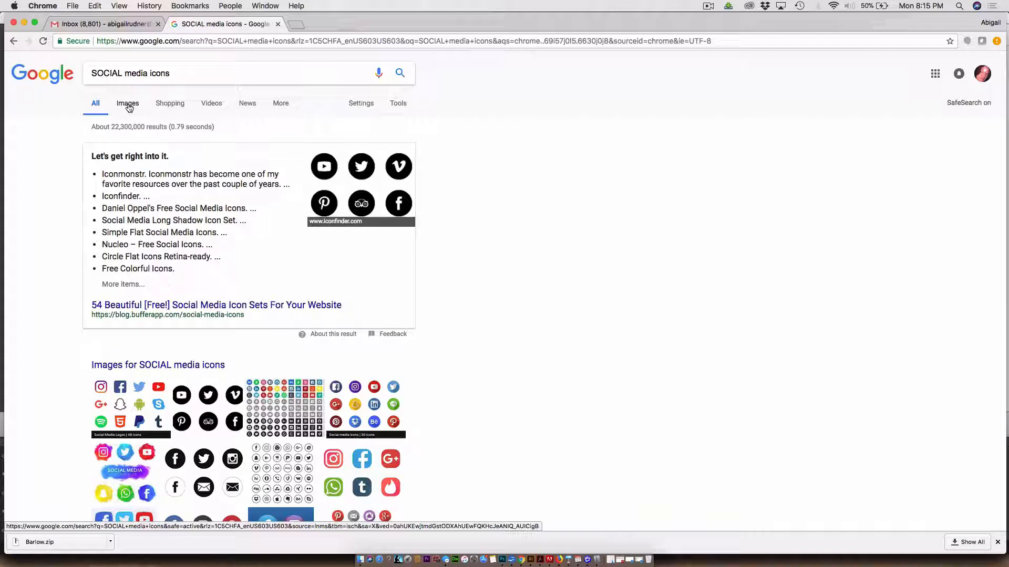
pyautogui.click(128, 105)
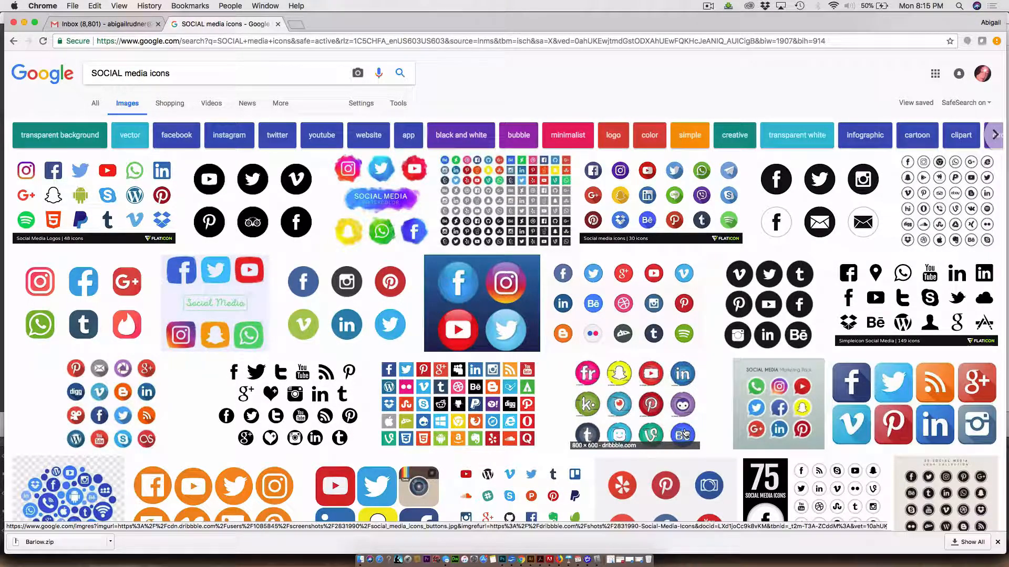
pyautogui.scroll(-3, 334, 438)
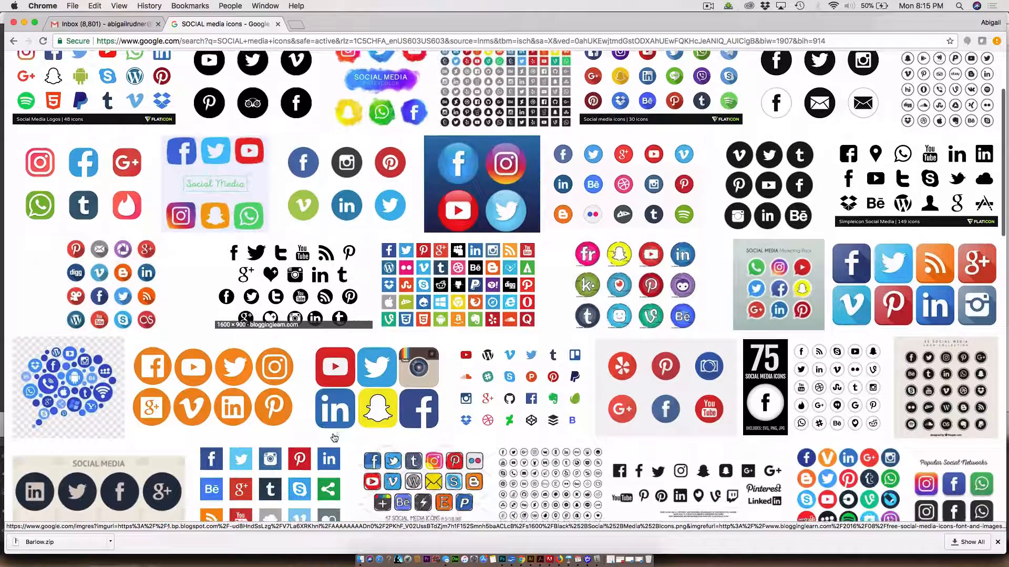
pyautogui.scroll(-1, 334, 437)
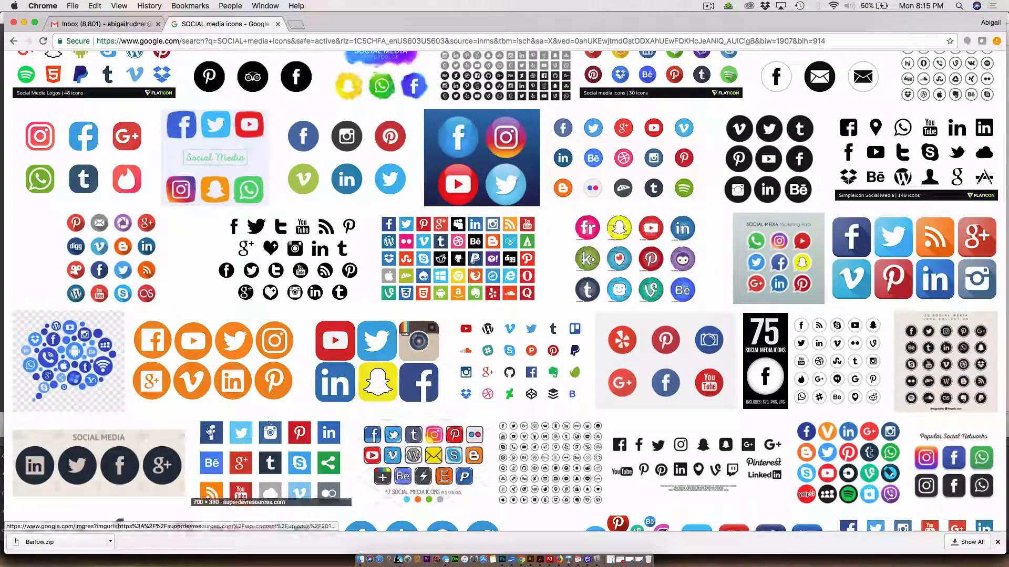
# Open the Buffer Blog preview with four dark round icons on a beige background and copy the image
pyautogui.click(162, 460)
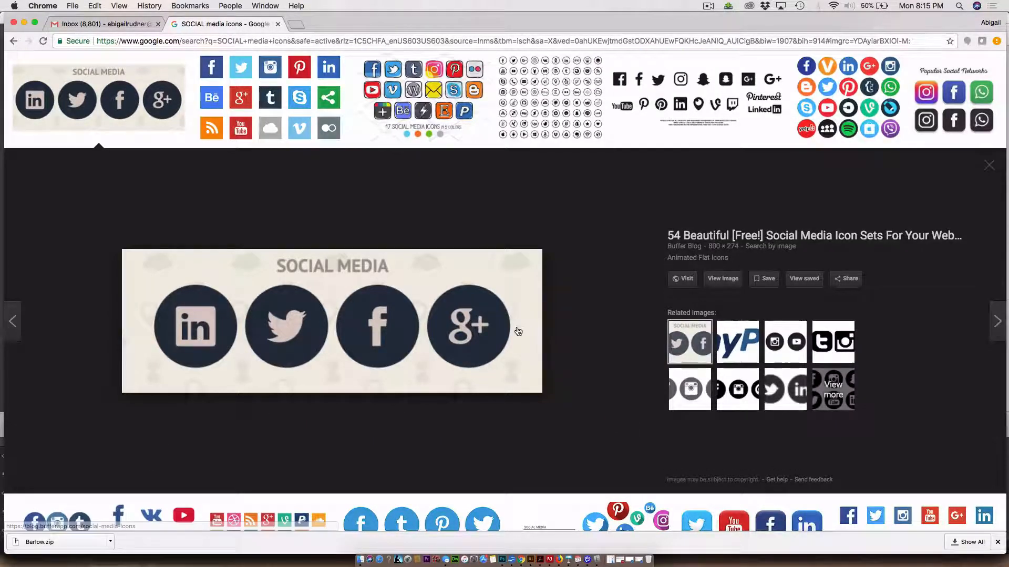
pyautogui.rightClick(514, 275)
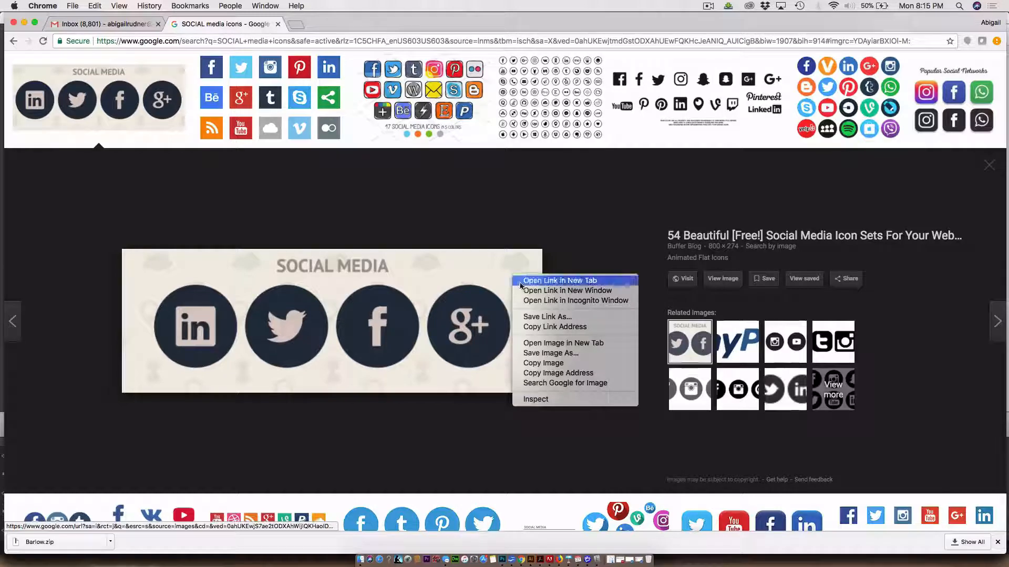
pyautogui.click(543, 363)
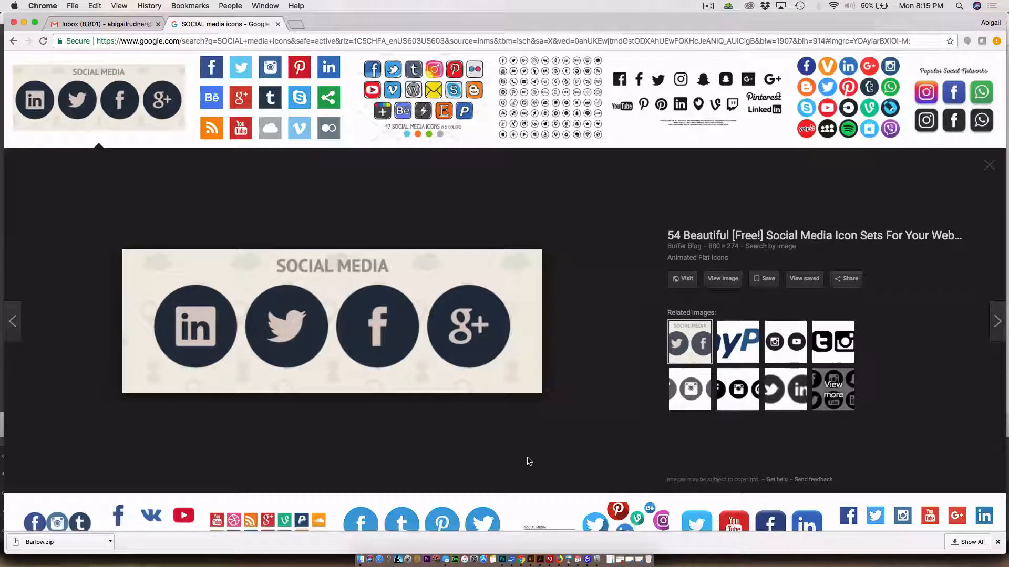
# Switch to the homeLayour.ai document in Illustrator and activate the Ellipse tool near the orange footer
pyautogui.press('super+Tab')
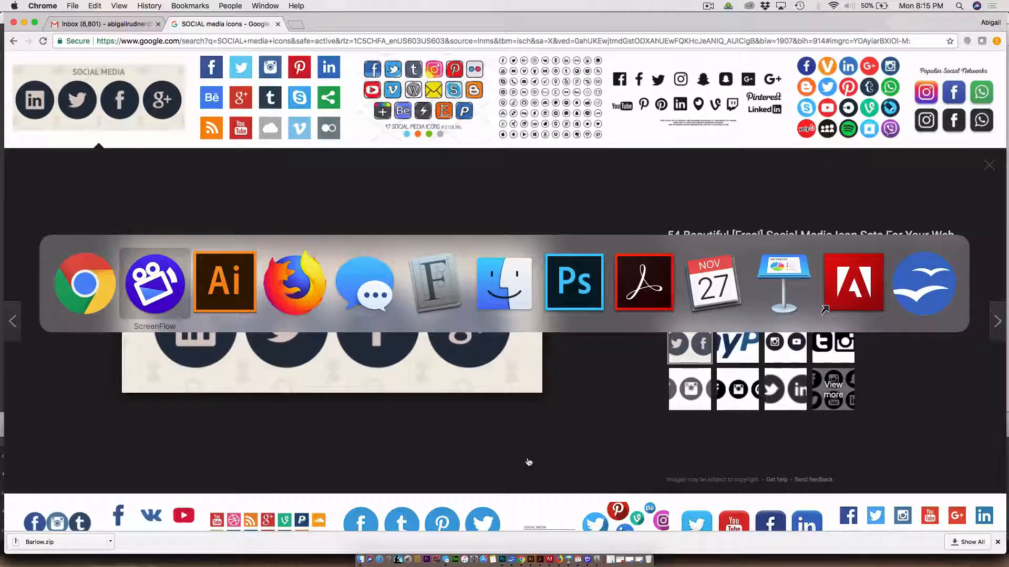
pyautogui.press('super+Tab')
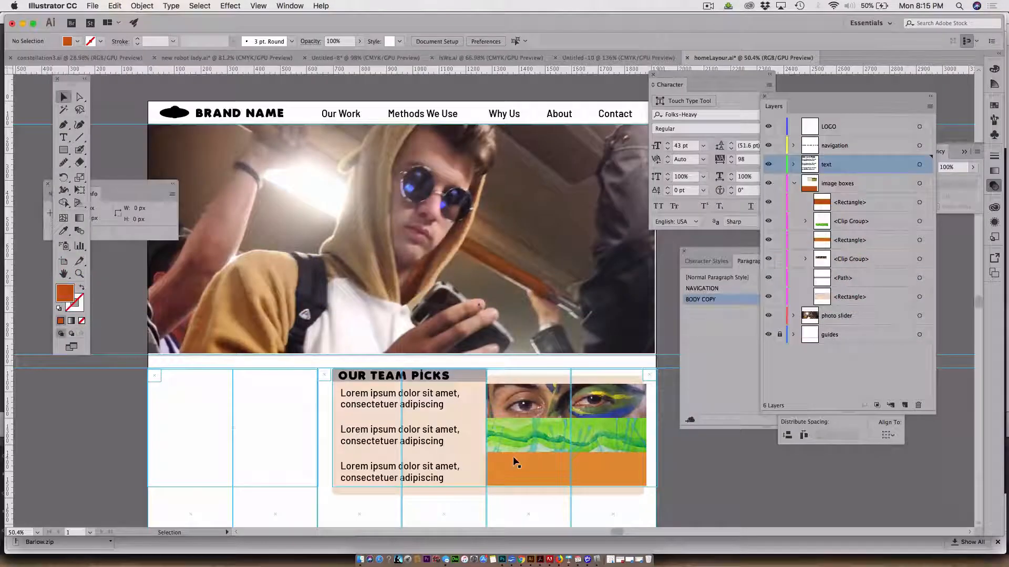
pyautogui.click(64, 149)
pyautogui.moveTo(289, 362); pyautogui.dragTo(326, 276)
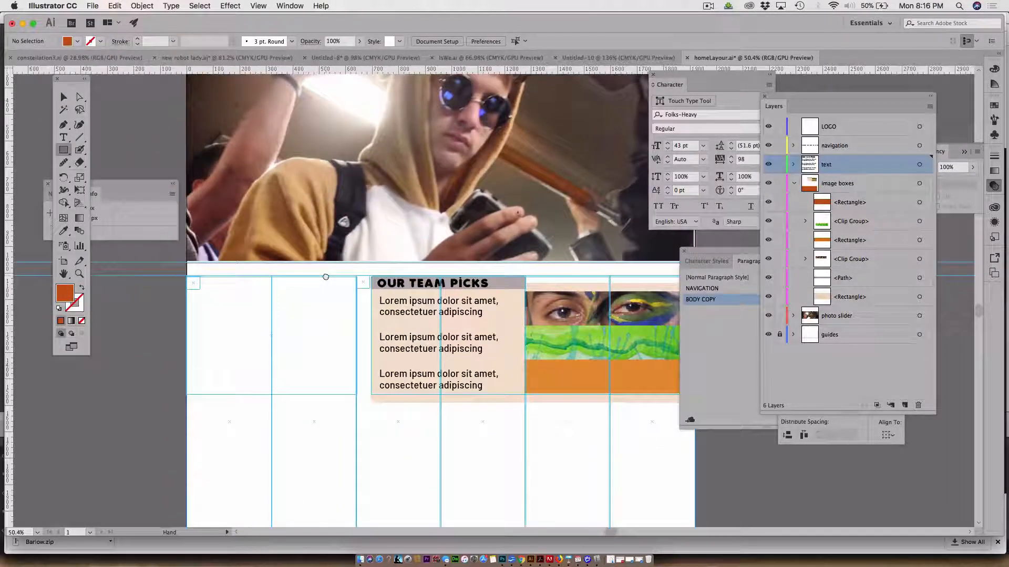
pyautogui.click(64, 151)
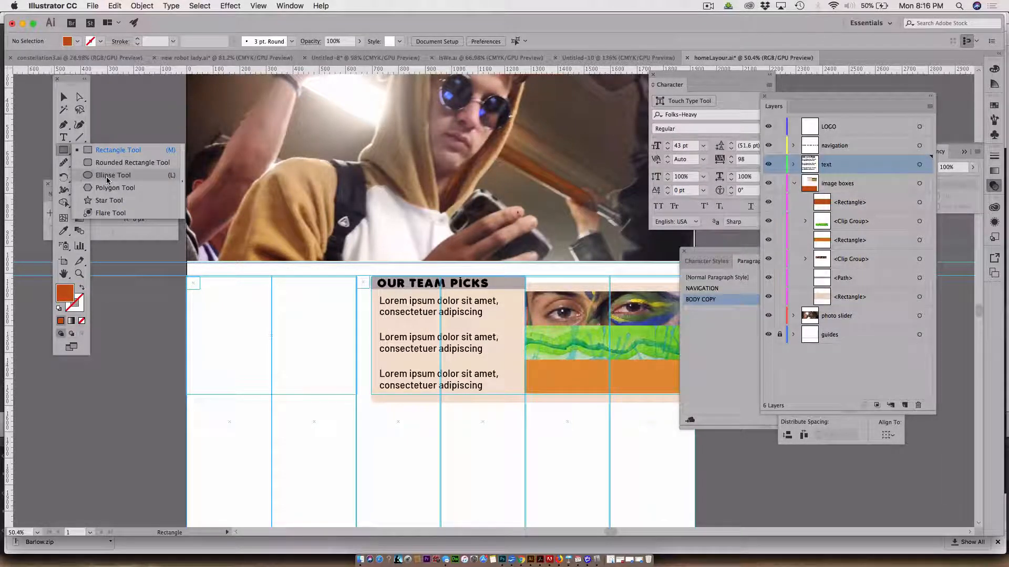
pyautogui.click(107, 179)
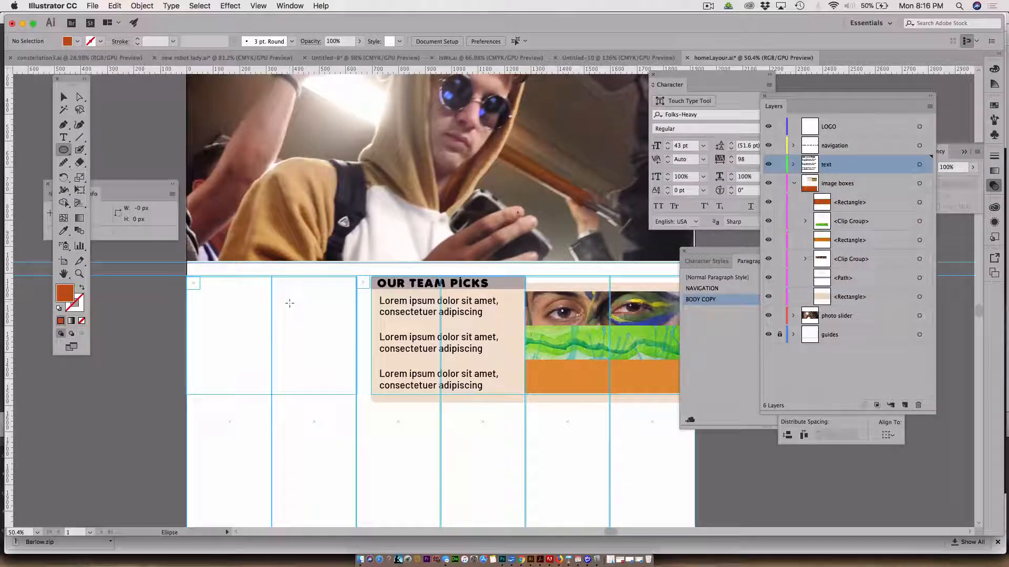
pyautogui.scroll(-8, 336, 341)
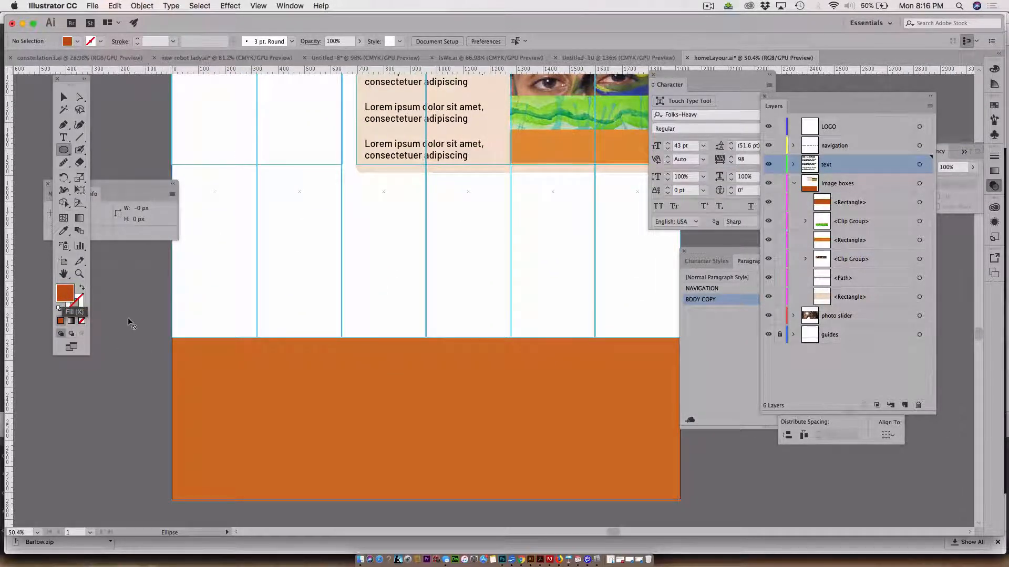
# Set the fill to violet-blue and draw a circle about 155 px wide overlapping the orange footer's upper edge
pyautogui.doubleClick(65, 293)
pyautogui.click(515, 190)
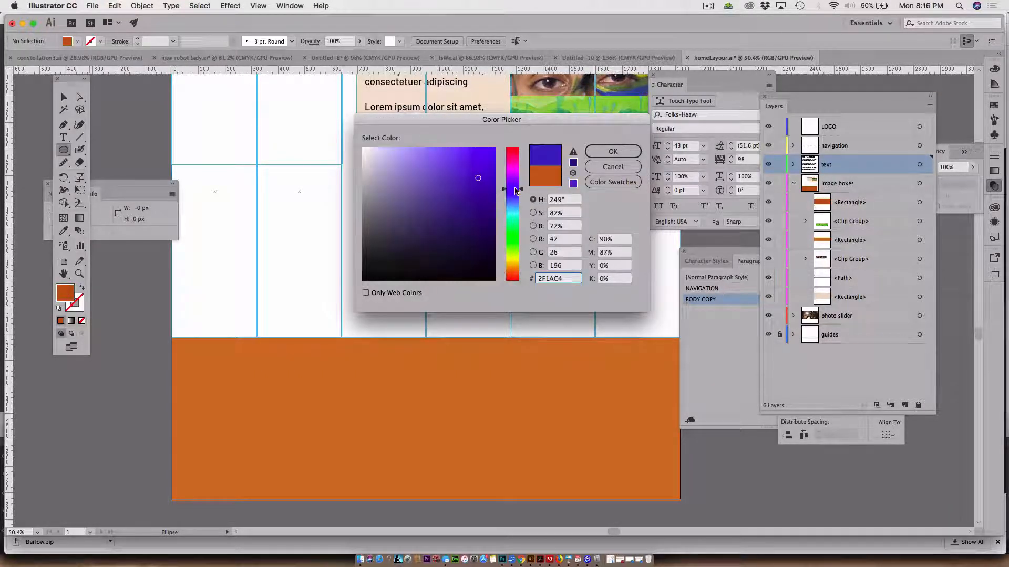
pyautogui.click(613, 151)
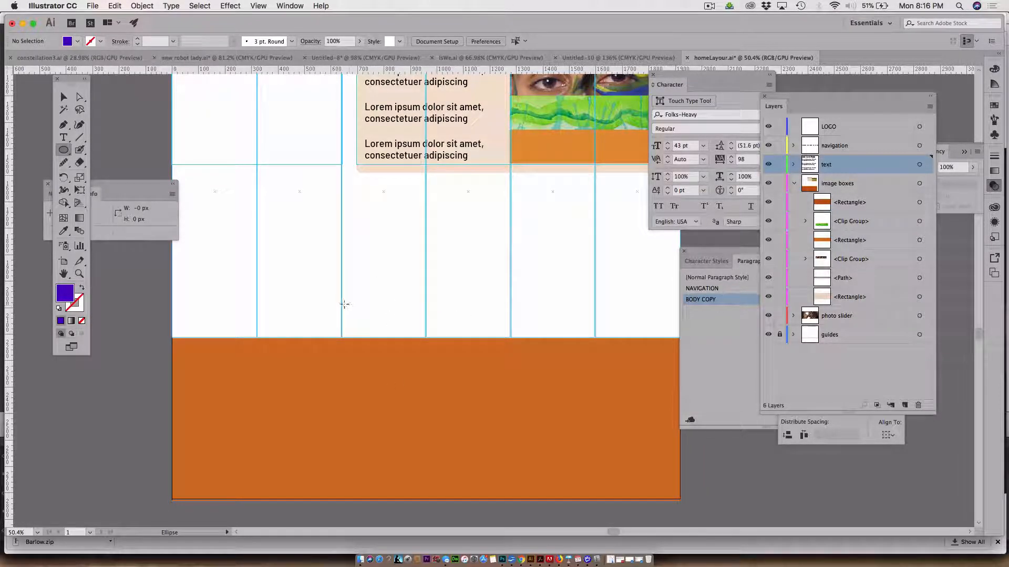
pyautogui.moveTo(341, 305); pyautogui.dragTo(383, 340)
pyautogui.click(63, 97)
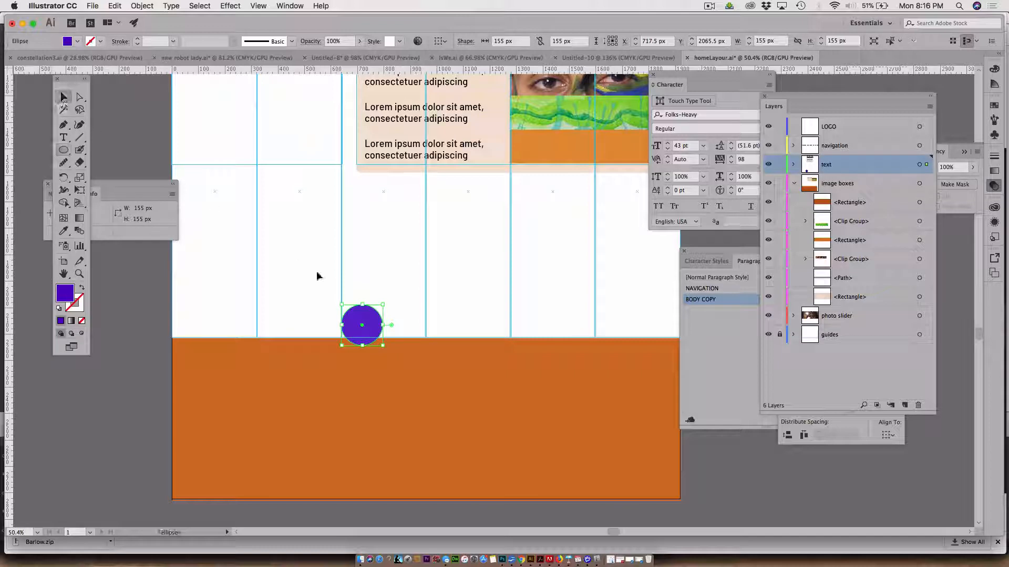
# Shrink the violet circle to about 121 px and duplicate it into a horizontal row of four circles
pyautogui.moveTo(365, 323); pyautogui.dragTo(405, 322)
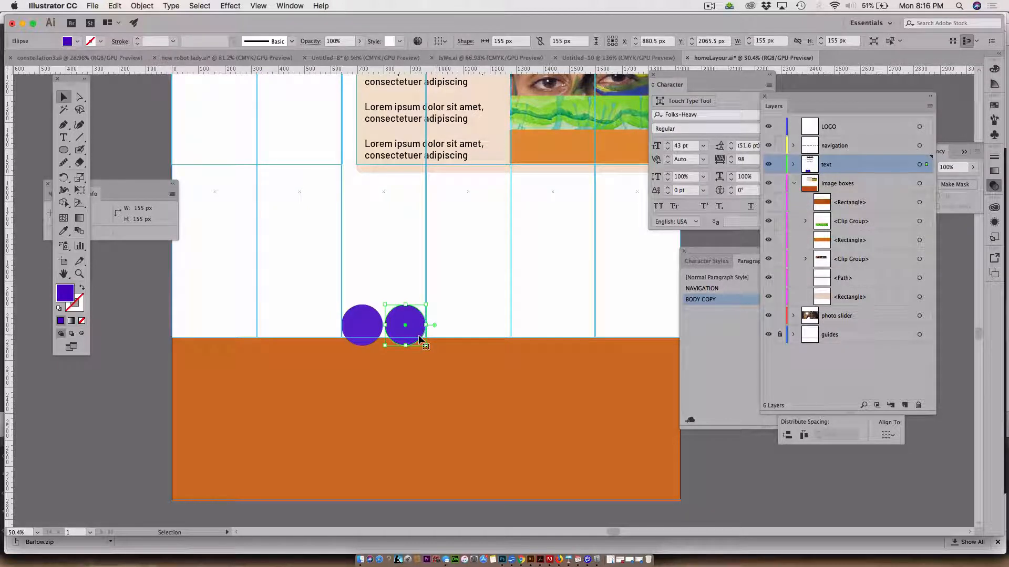
pyautogui.press('Delete')
pyautogui.click(361, 316)
pyautogui.moveTo(387, 304); pyautogui.dragTo(455, 329)
# Select all four violet circles and distribute the horizontal spacing between them evenly
pyautogui.keyDown('shift'); pyautogui.click(362, 324); pyautogui.keyUp('shift')
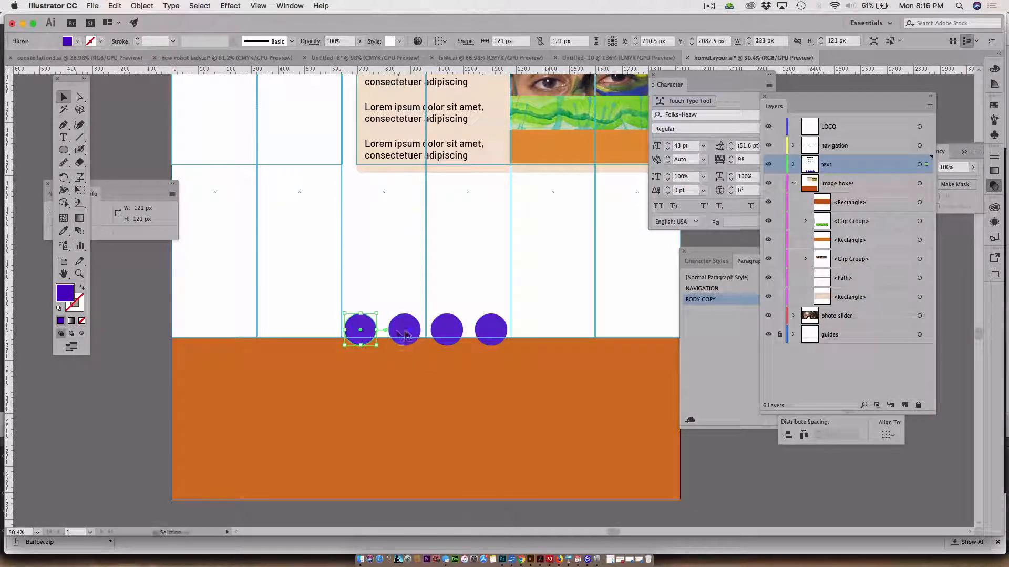
pyautogui.keyDown('shift'); pyautogui.click(455, 330); pyautogui.keyUp('shift')
pyautogui.keyDown('shift'); pyautogui.click(491, 331); pyautogui.keyUp('shift')
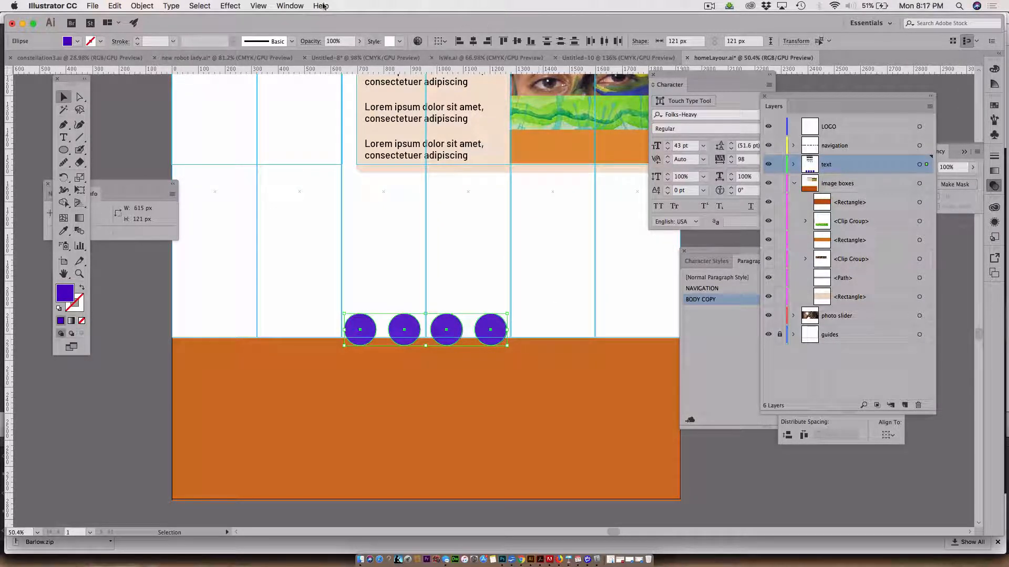
pyautogui.click(285, 5)
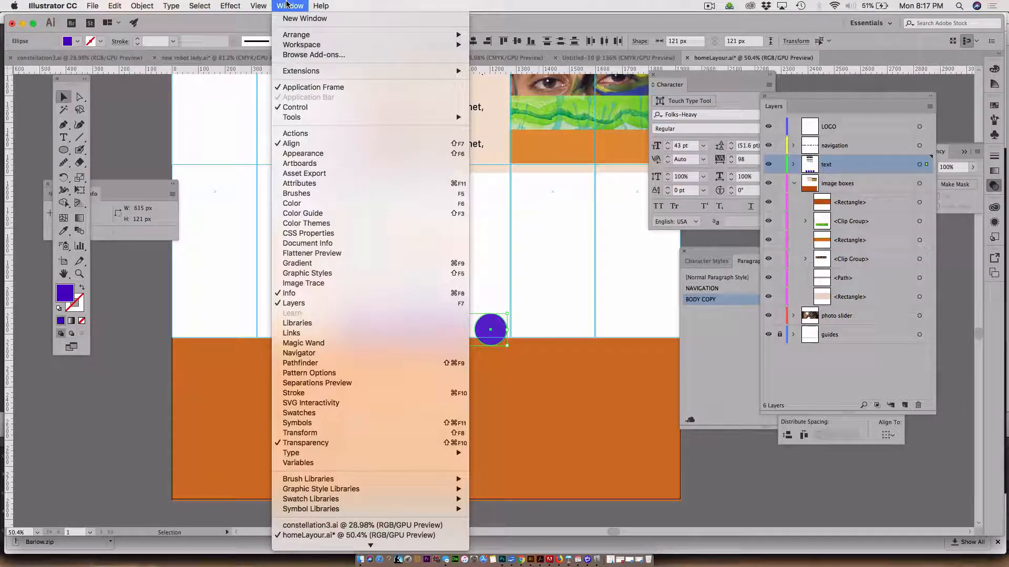
pyautogui.click(303, 143)
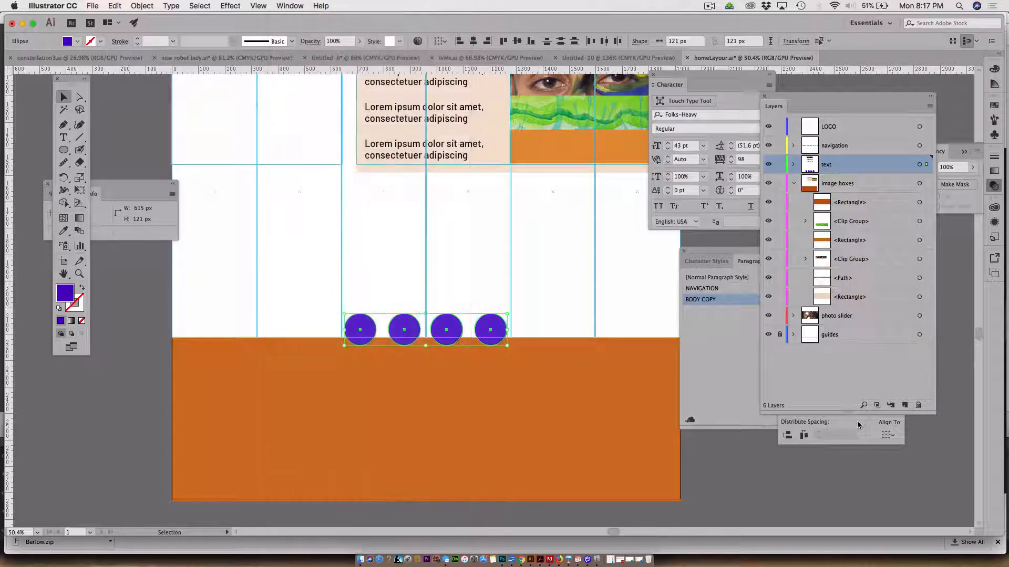
pyautogui.click(803, 435)
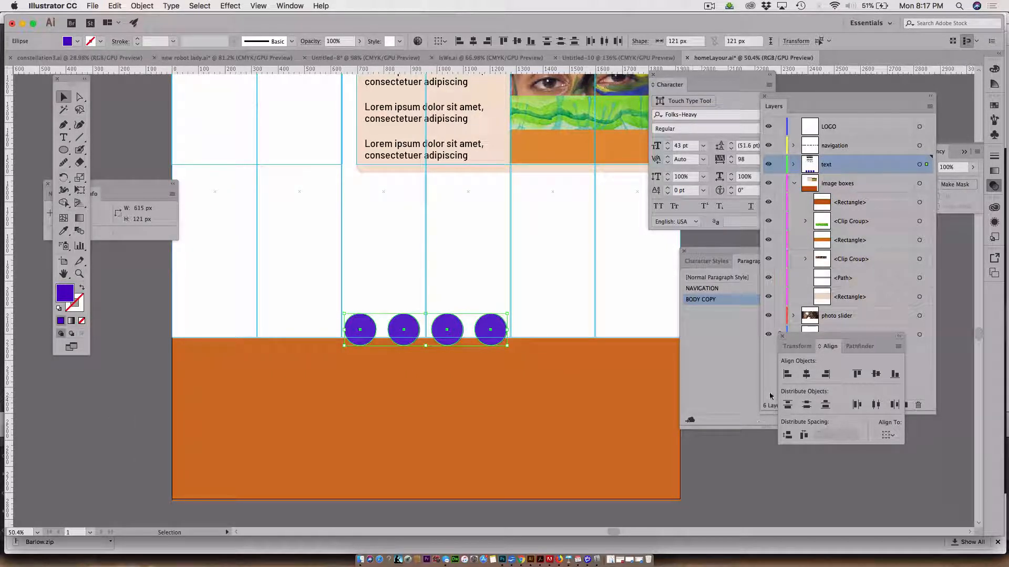
# Create a new layer directly above the text layer and name it "social media icons"
pyautogui.moveTo(855, 338); pyautogui.dragTo(845, 457)
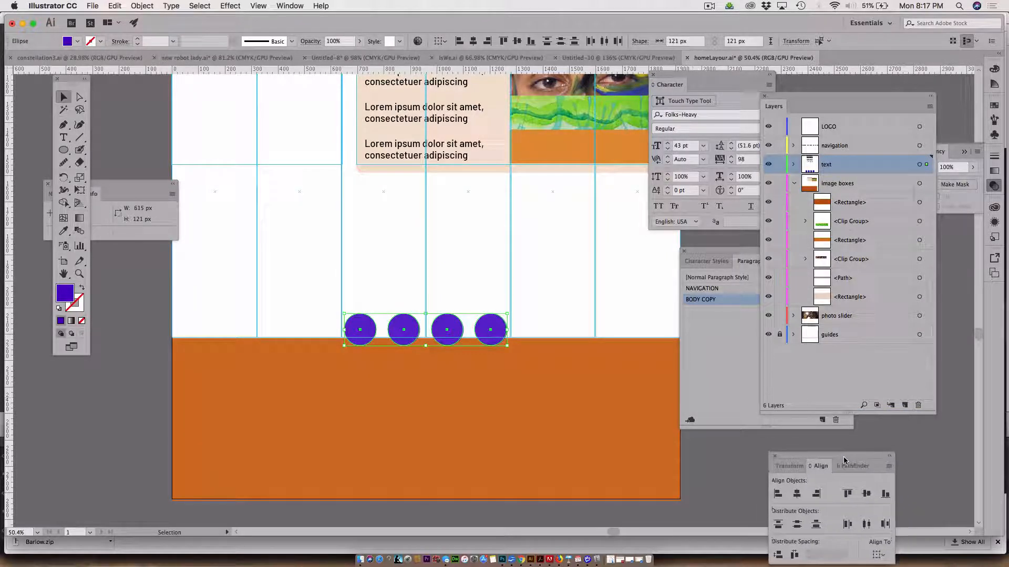
pyautogui.click(903, 406)
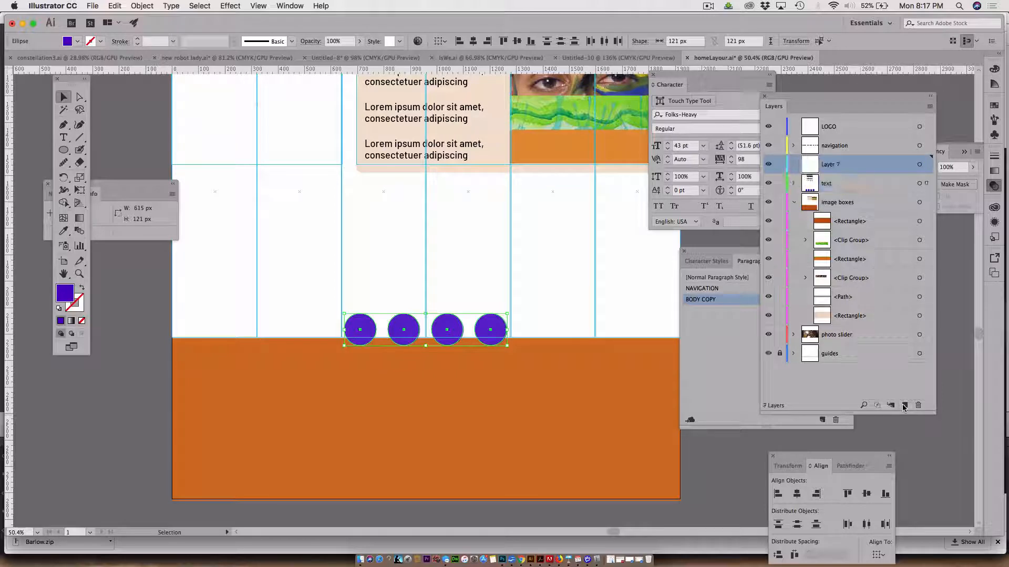
pyautogui.doubleClick(835, 166)
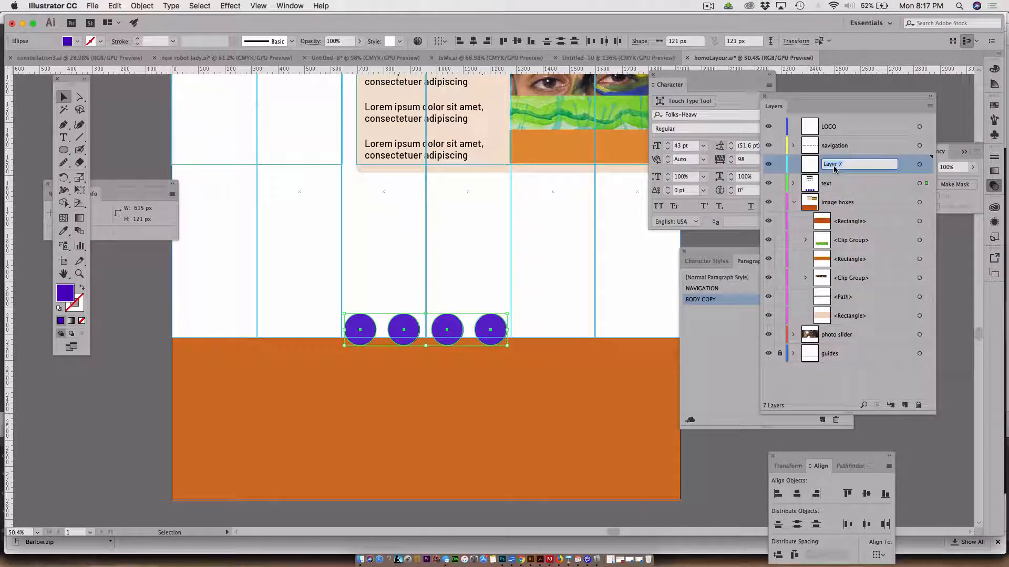
pyautogui.write('social me')
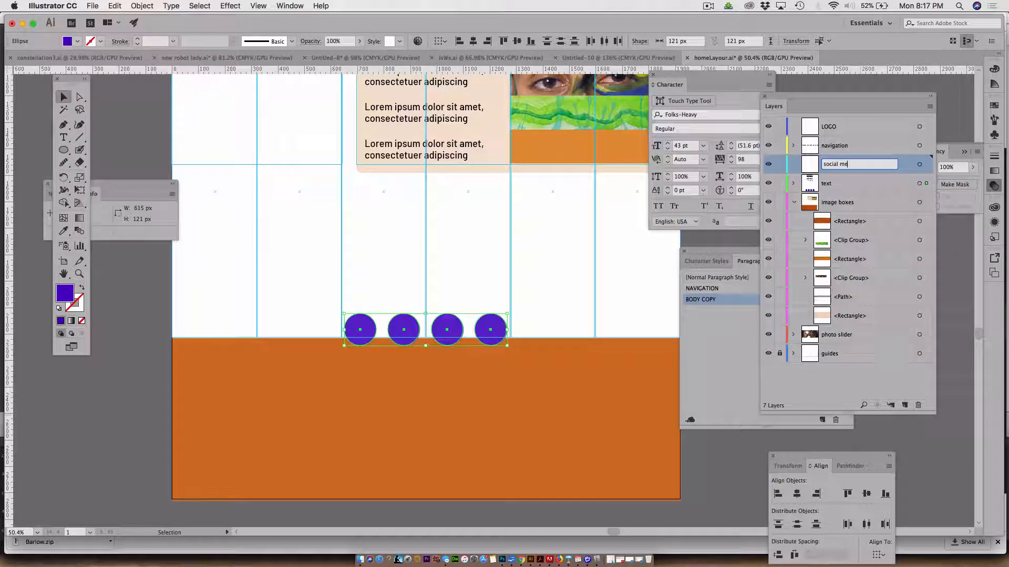
pyautogui.write('dia icons')
# Move all artwork from the text layer, including the four circles, onto the social media icons layer and deselect it
pyautogui.click(926, 185)
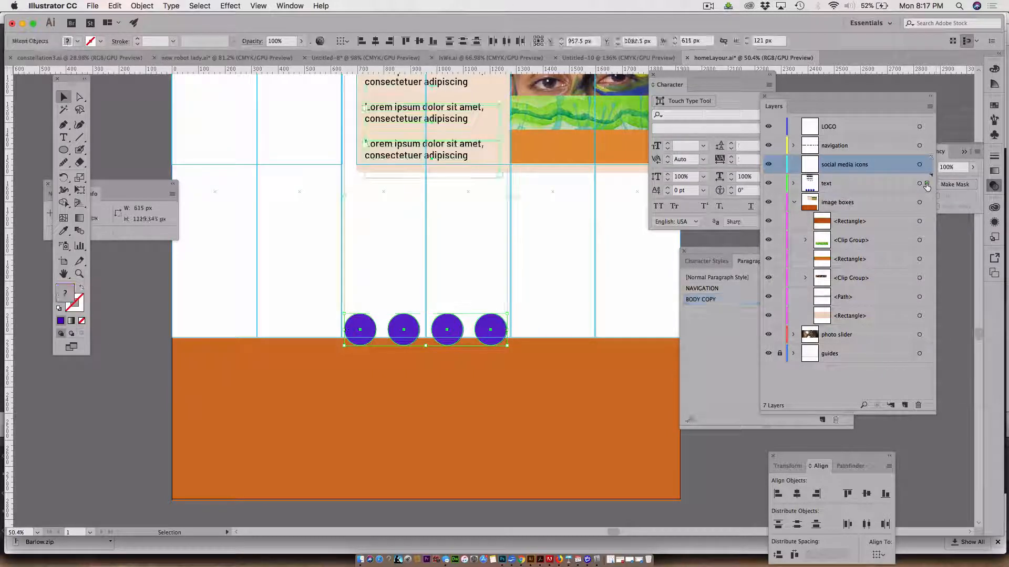
pyautogui.keyDown('shift'); pyautogui.click(927, 165); pyautogui.keyUp('shift')
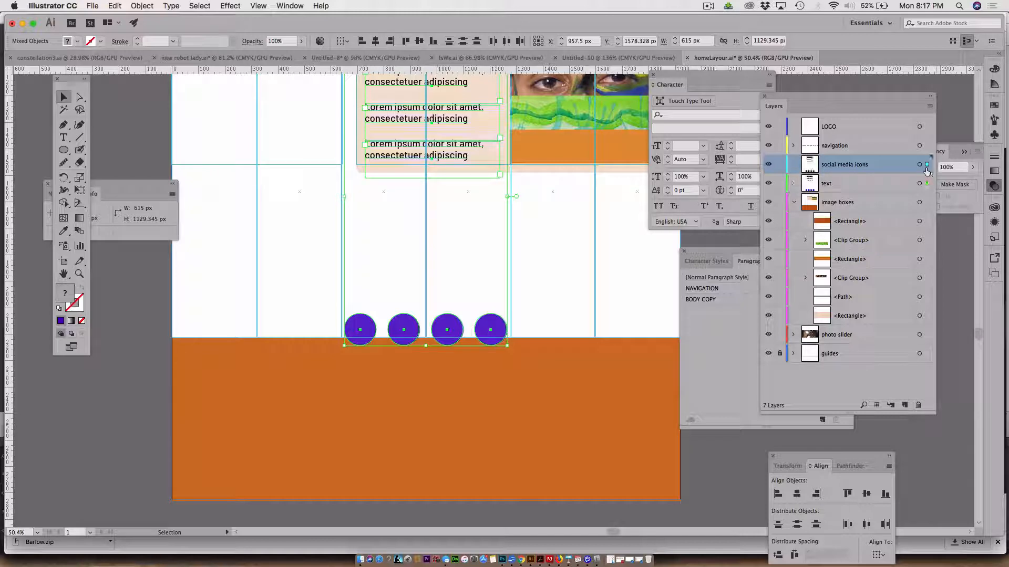
pyautogui.moveTo(926, 183); pyautogui.dragTo(927, 171)
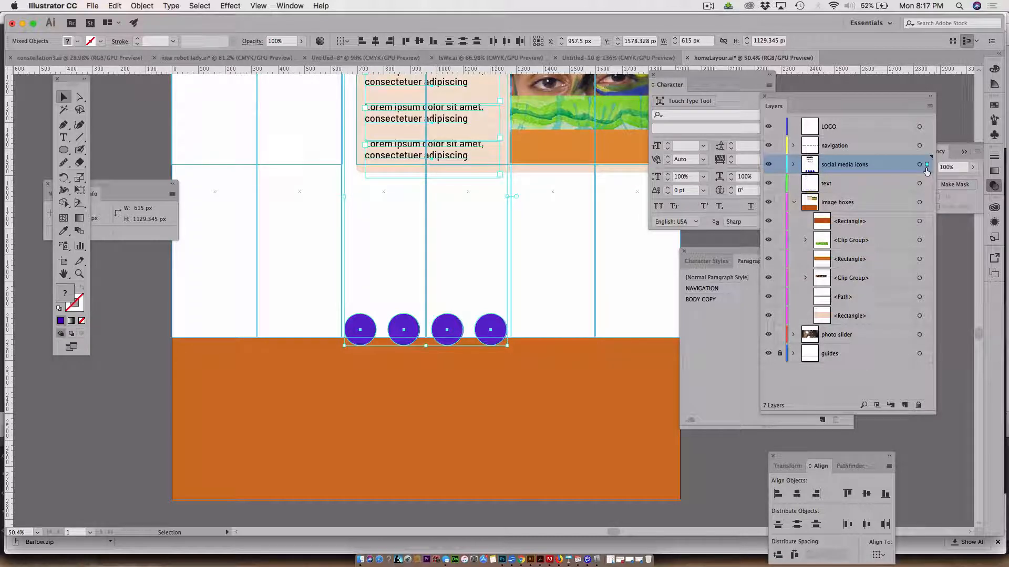
pyautogui.click(725, 469)
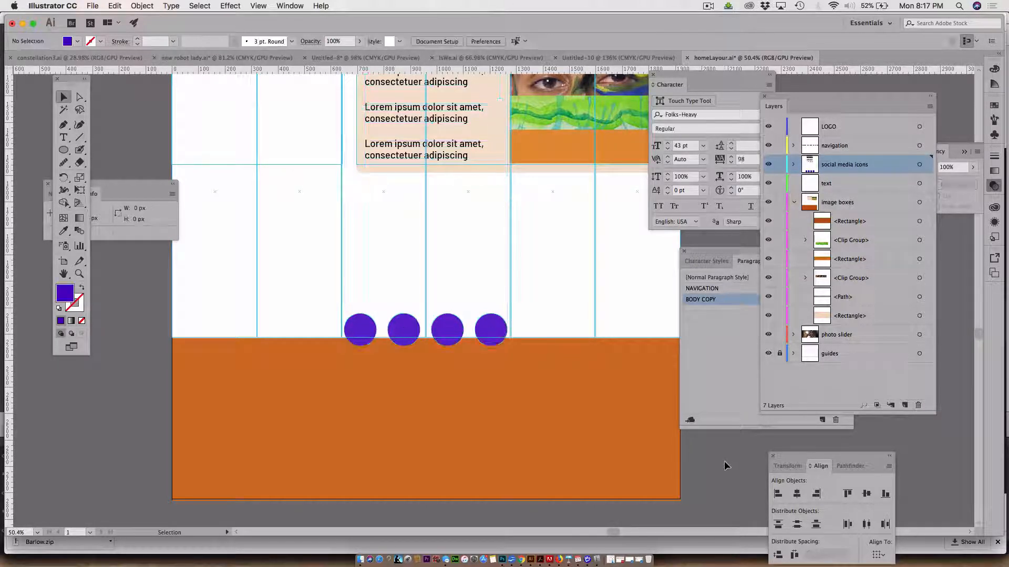
pyautogui.click(92, 6)
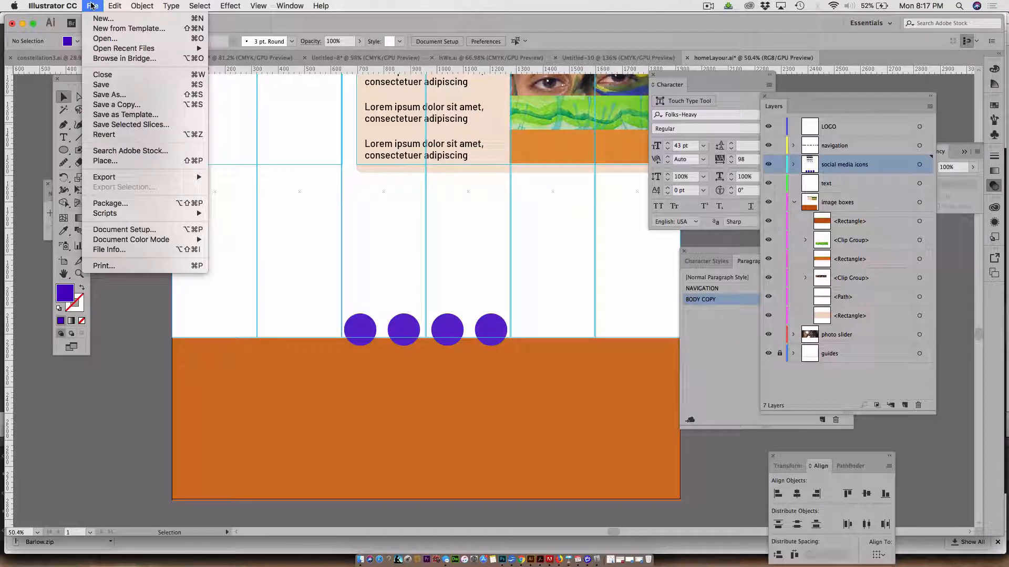
pyautogui.click(107, 159)
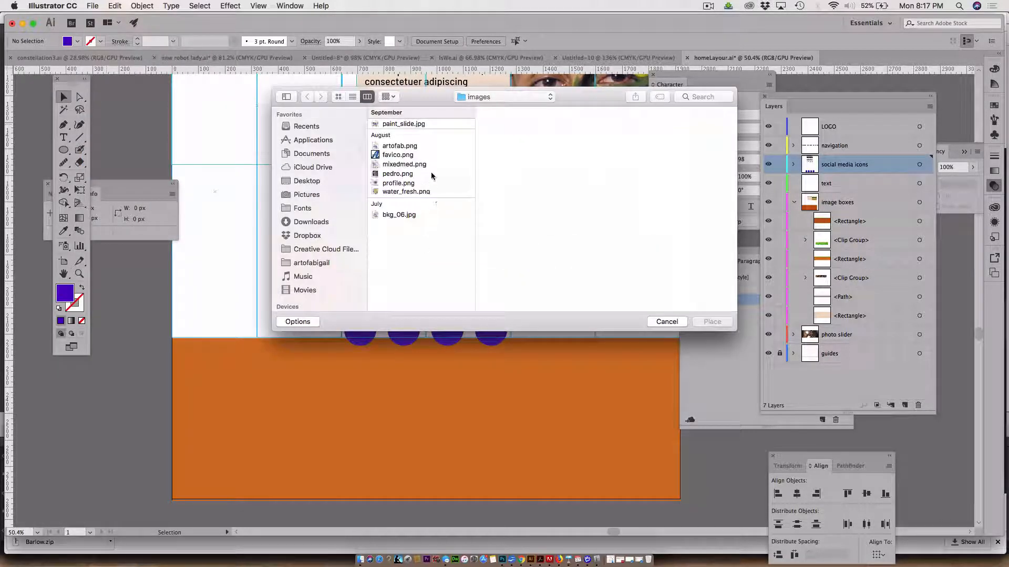
pyautogui.click(298, 184)
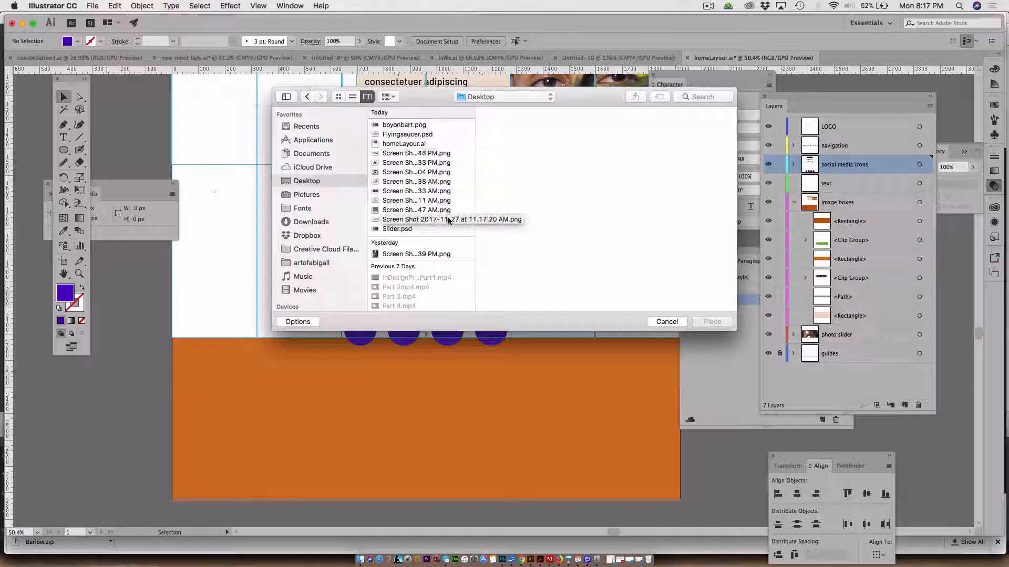
pyautogui.scroll(-5, 452, 226)
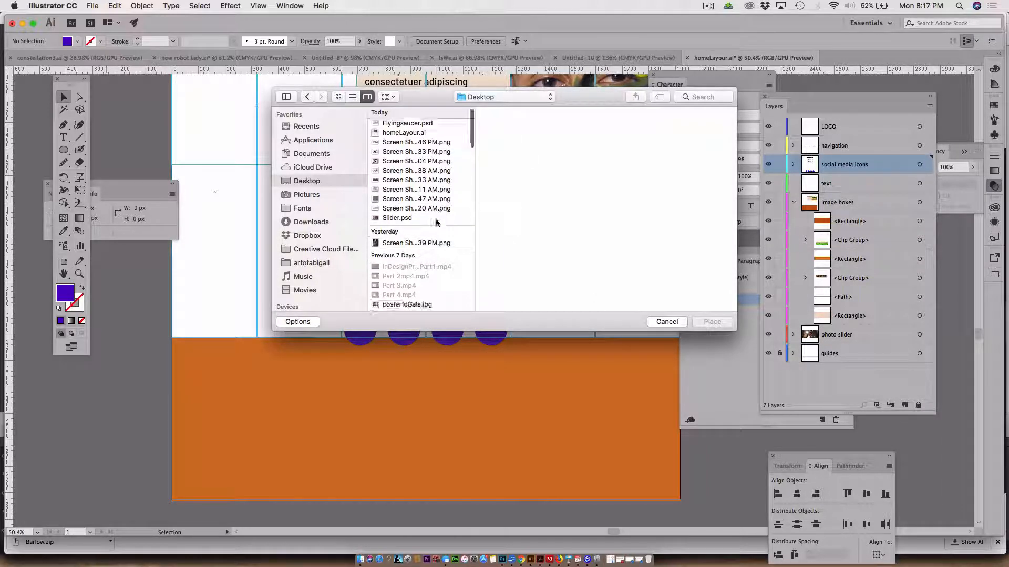
pyautogui.scroll(5, 399, 178)
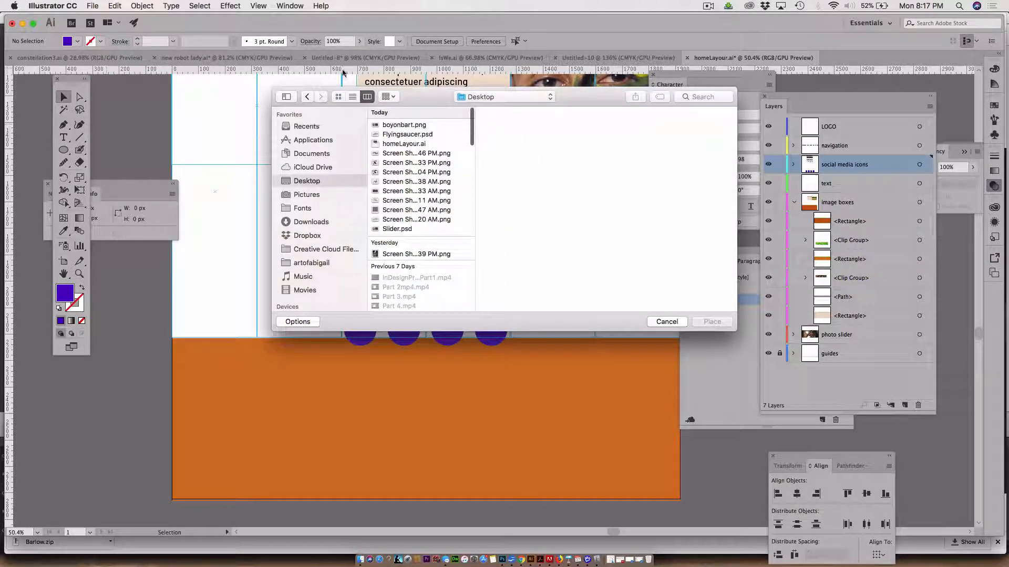
pyautogui.click(353, 97)
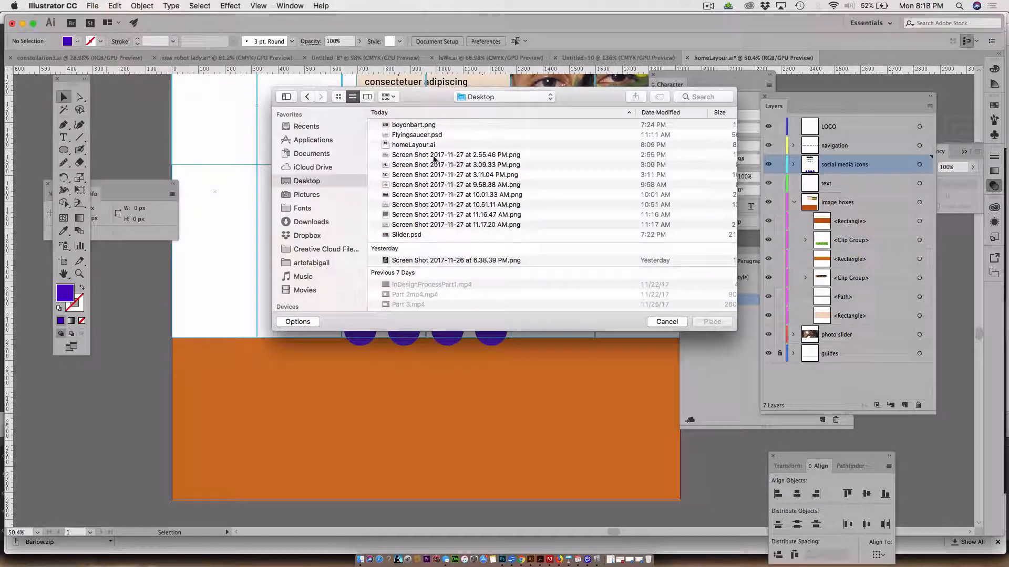
pyautogui.scroll(-4, 439, 205)
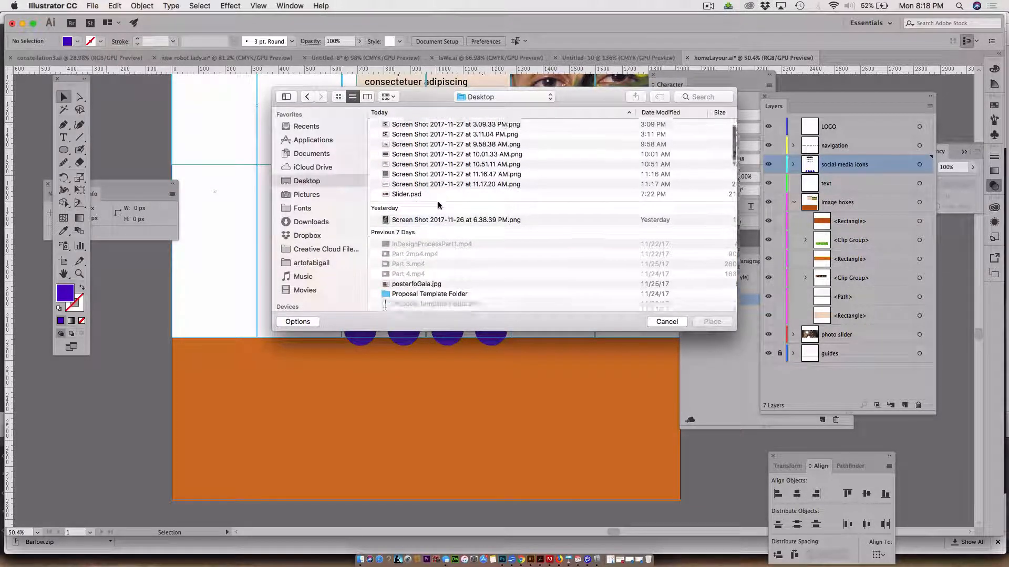
pyautogui.click(412, 285)
pyautogui.click(307, 181)
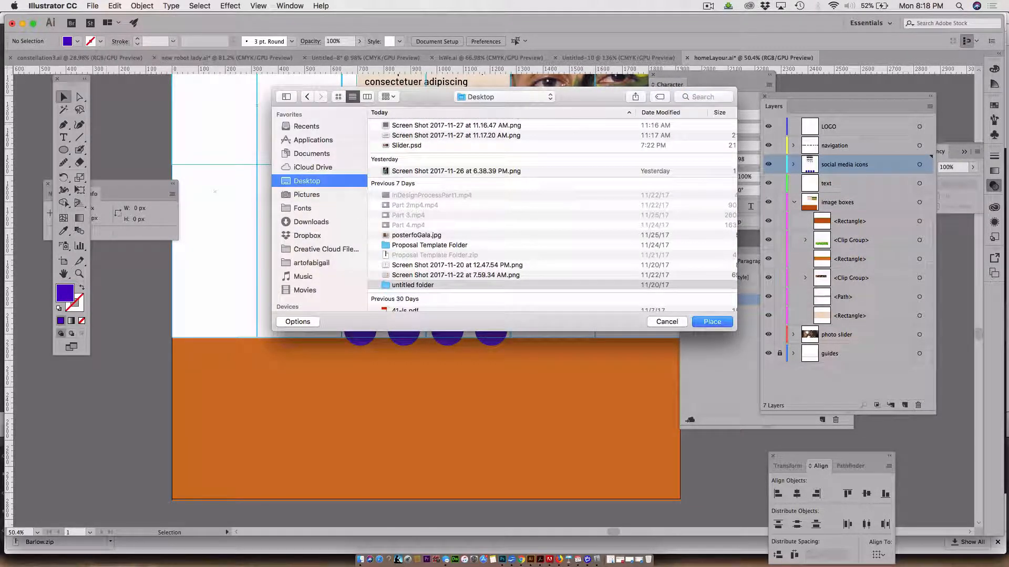
pyautogui.click(670, 321)
# Switch to Photoshop, create a new 800 x 274 px document from the clipboard preset and paste the copied social media image
pyautogui.press('Tab')
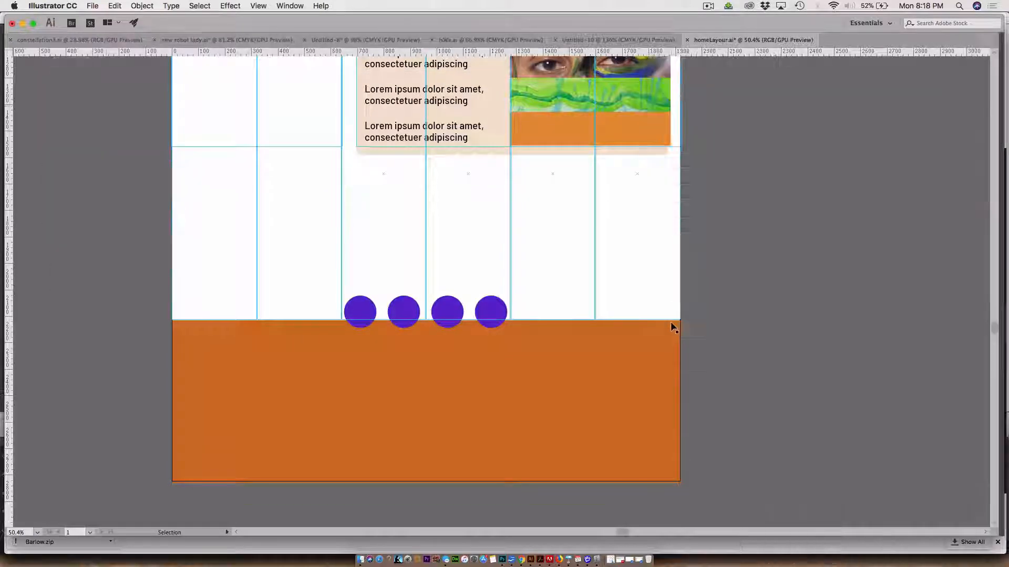
pyautogui.press('super+Tab')
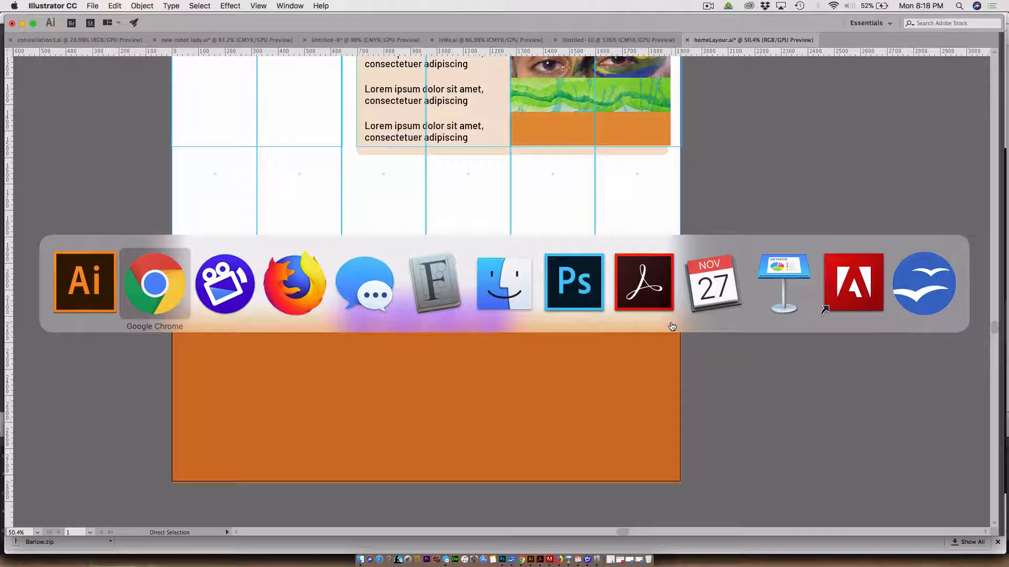
pyautogui.click(588, 279)
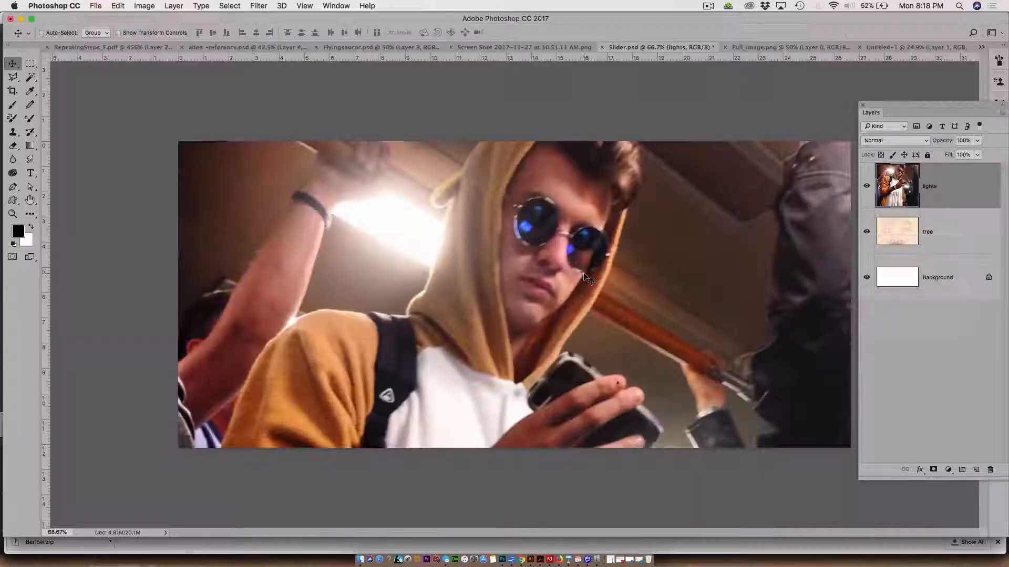
pyautogui.press('super+n')
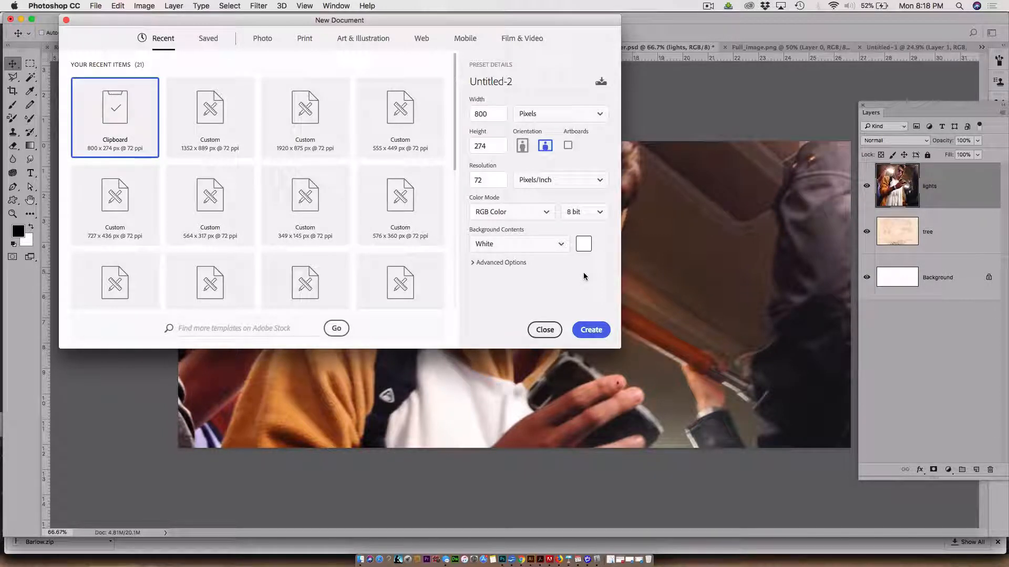
pyautogui.press('Return')
pyautogui.press('super+v')
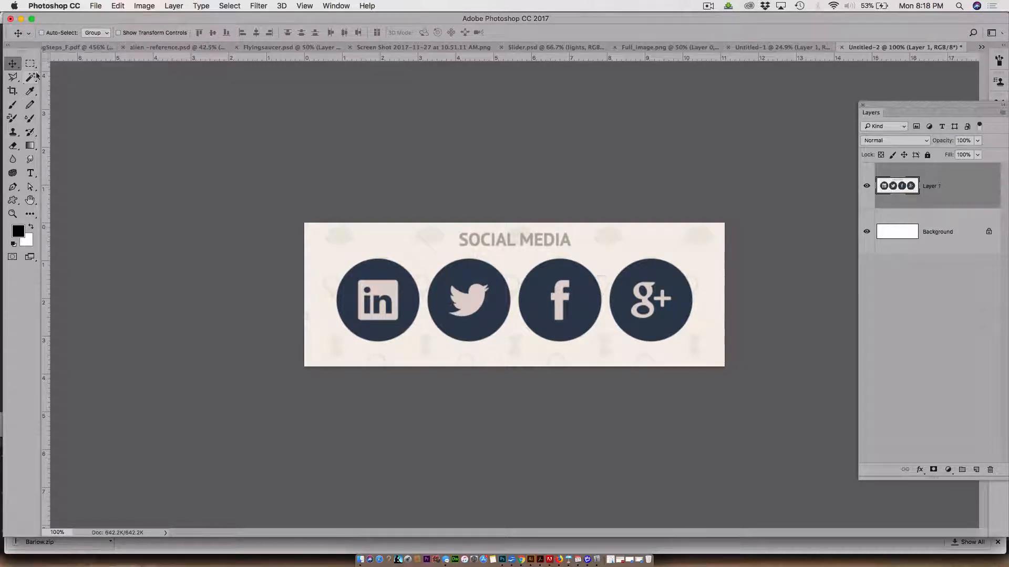
# Crop the pasted image closely around the four round icons, removing the SOCIAL MEDIA heading and the excess margins
pyautogui.click(13, 91)
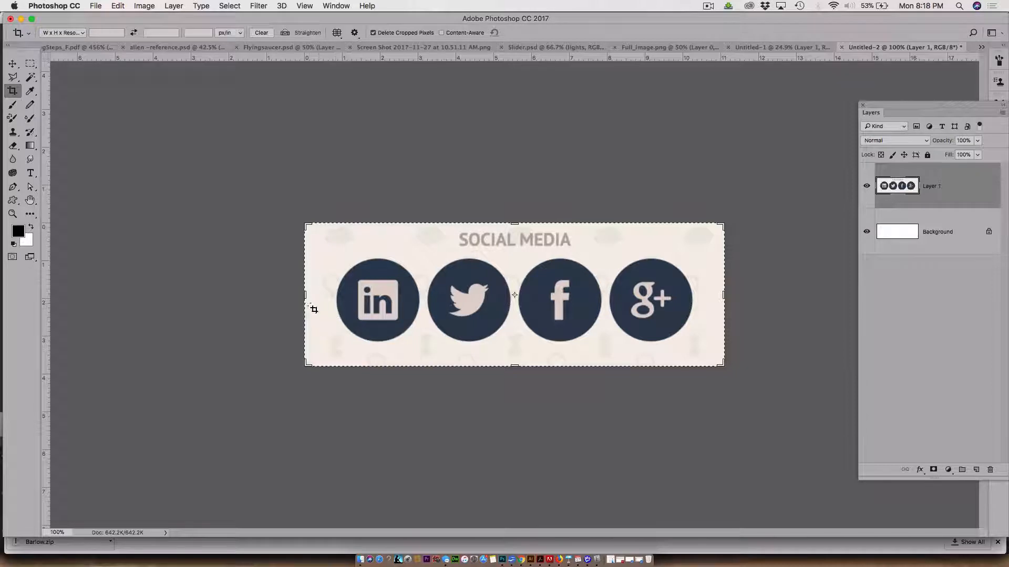
pyautogui.moveTo(305, 297); pyautogui.dragTo(318, 297)
pyautogui.moveTo(515, 224); pyautogui.dragTo(515, 237)
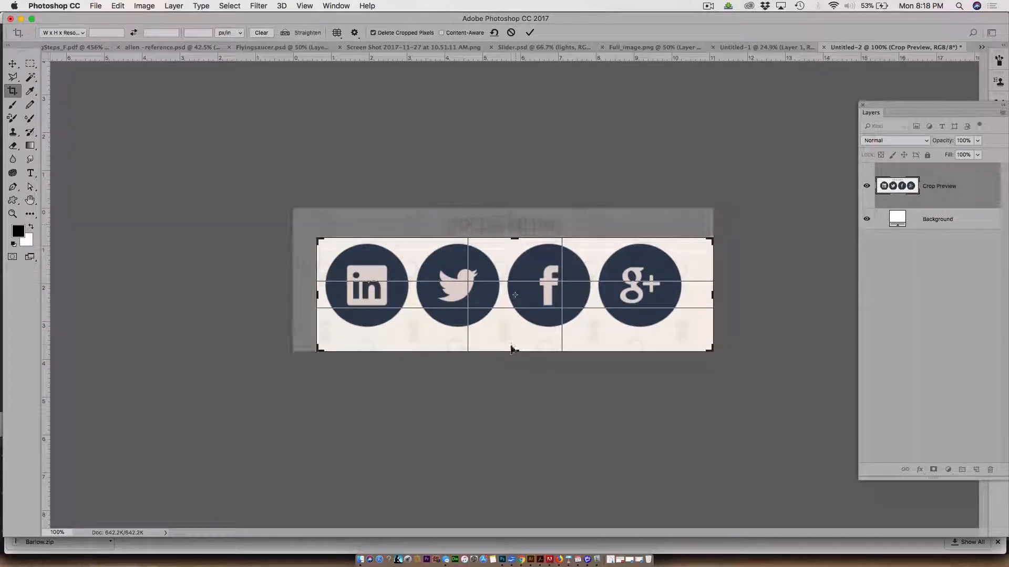
pyautogui.moveTo(515, 351); pyautogui.dragTo(517, 340)
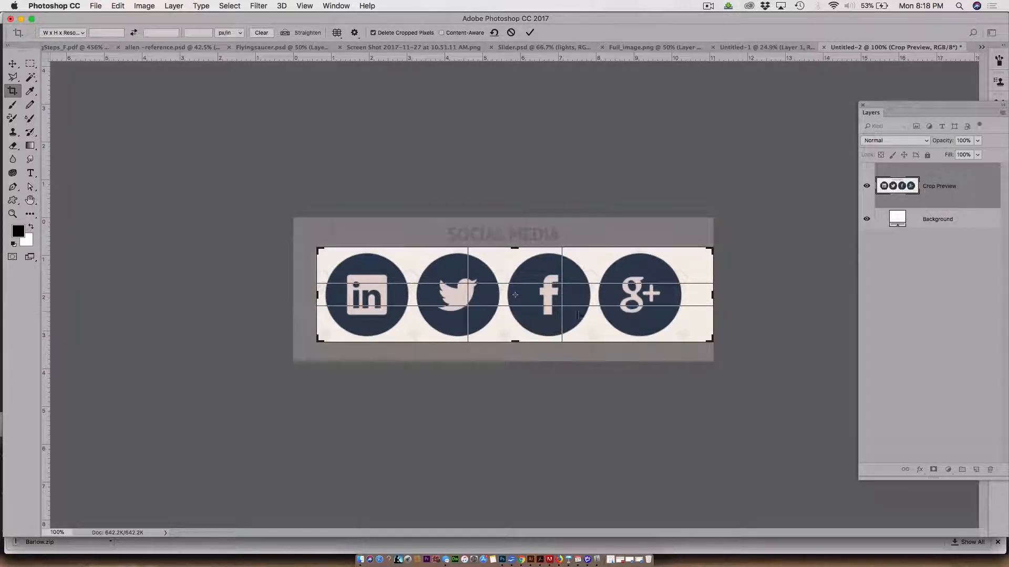
pyautogui.moveTo(714, 295); pyautogui.dragTo(702, 296)
pyautogui.press('Return')
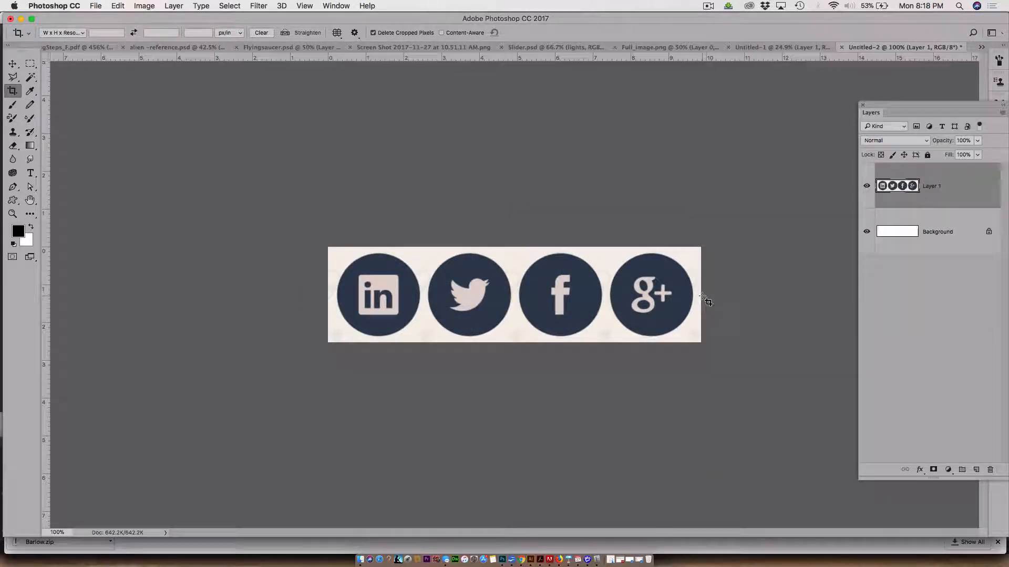
# Save the cropped icons to the Desktop as a PNG named "social icons.png" with smallest/slow compression and no interlacing
pyautogui.click(96, 6)
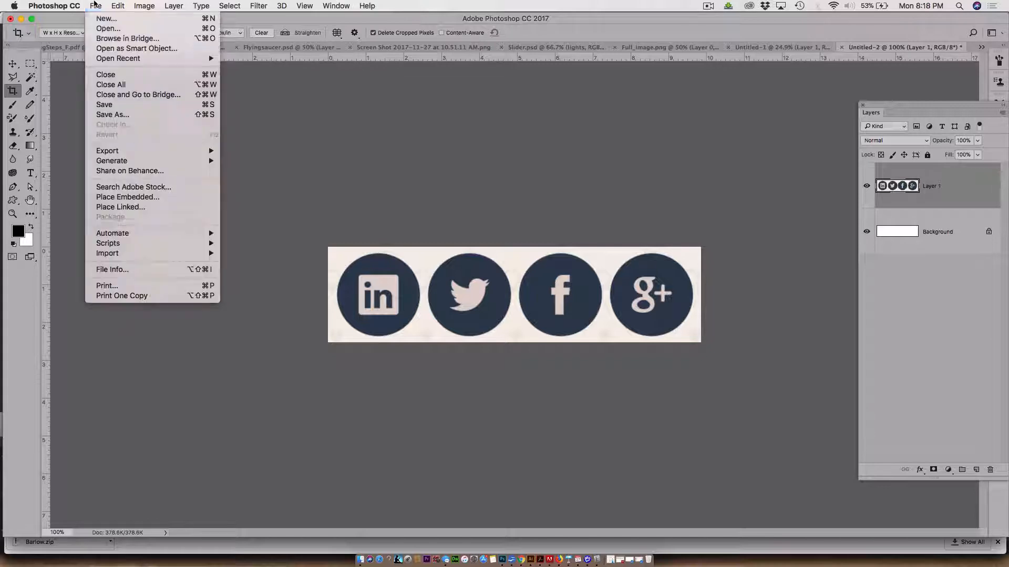
pyautogui.click(129, 115)
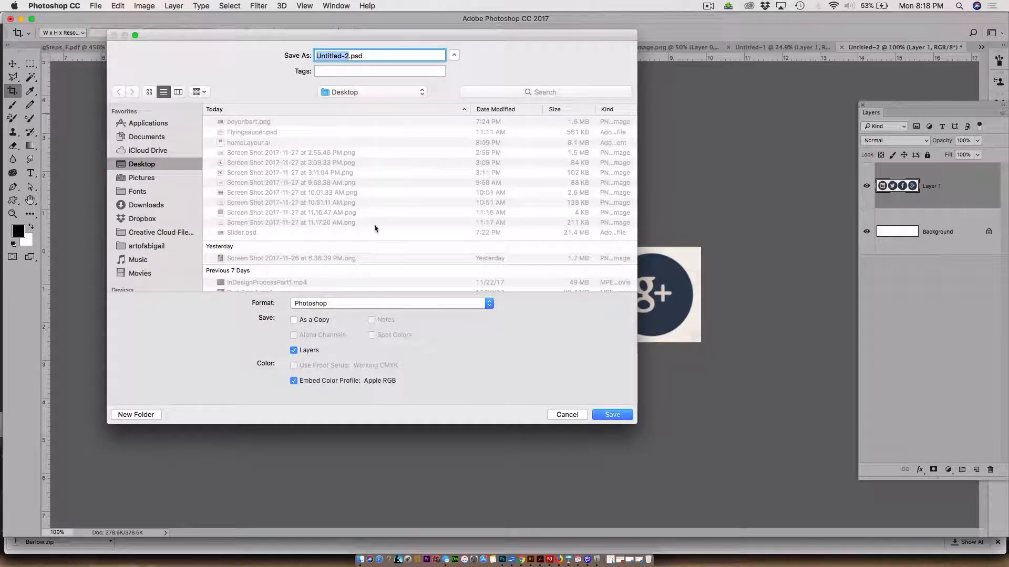
pyautogui.click(371, 304)
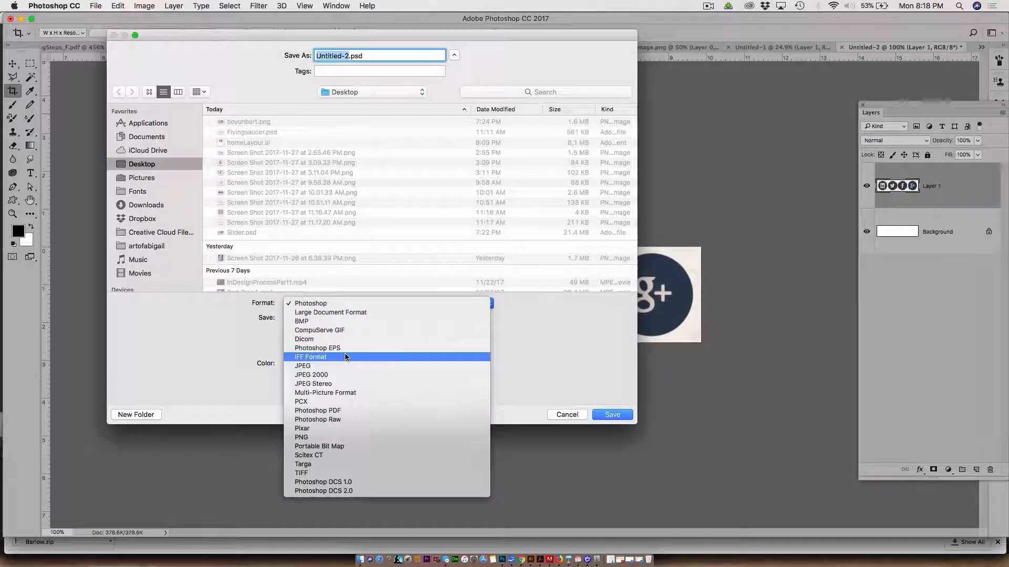
pyautogui.click(338, 440)
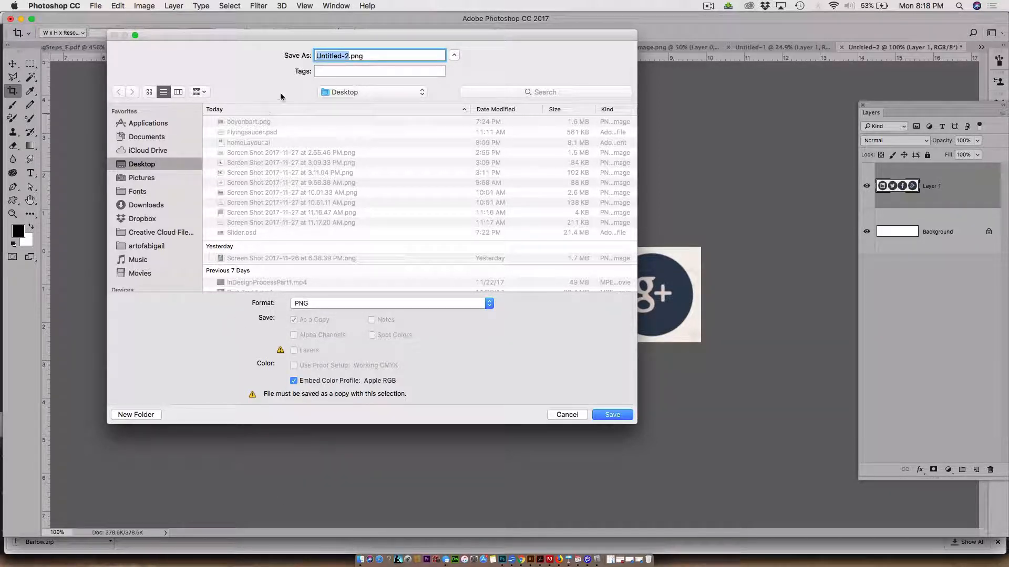
pyautogui.write('social icons')
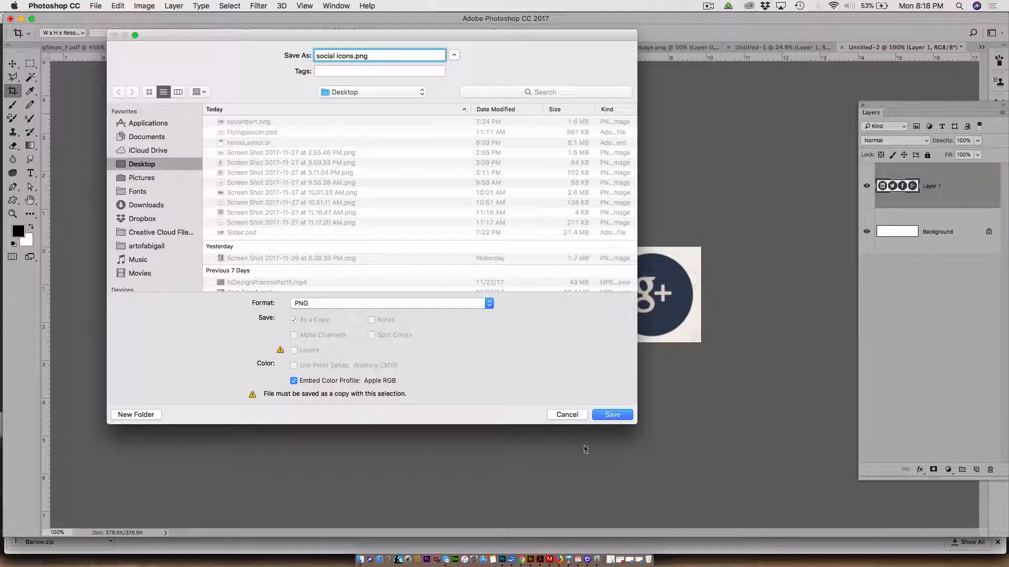
pyautogui.click(610, 420)
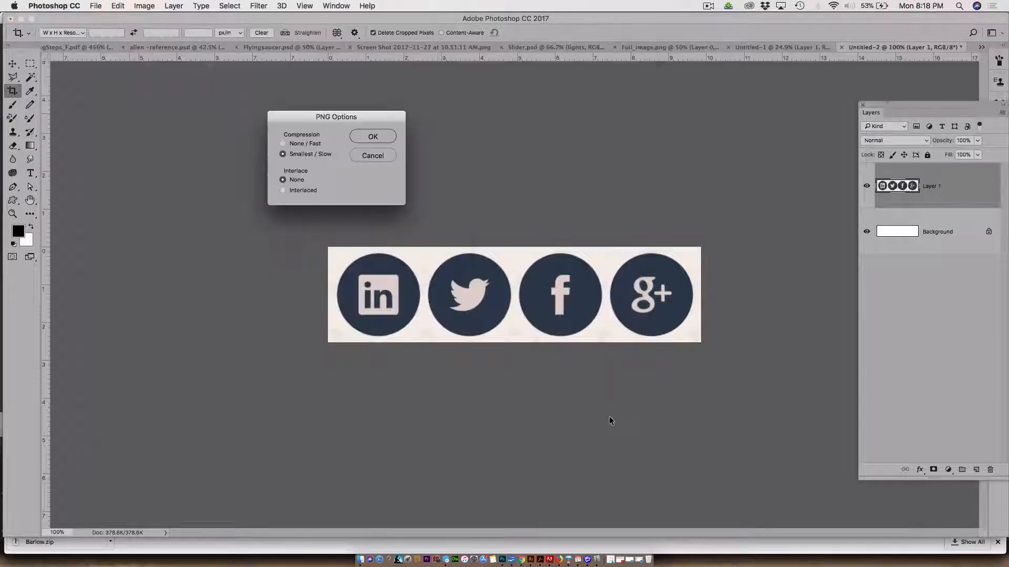
pyautogui.press('Return')
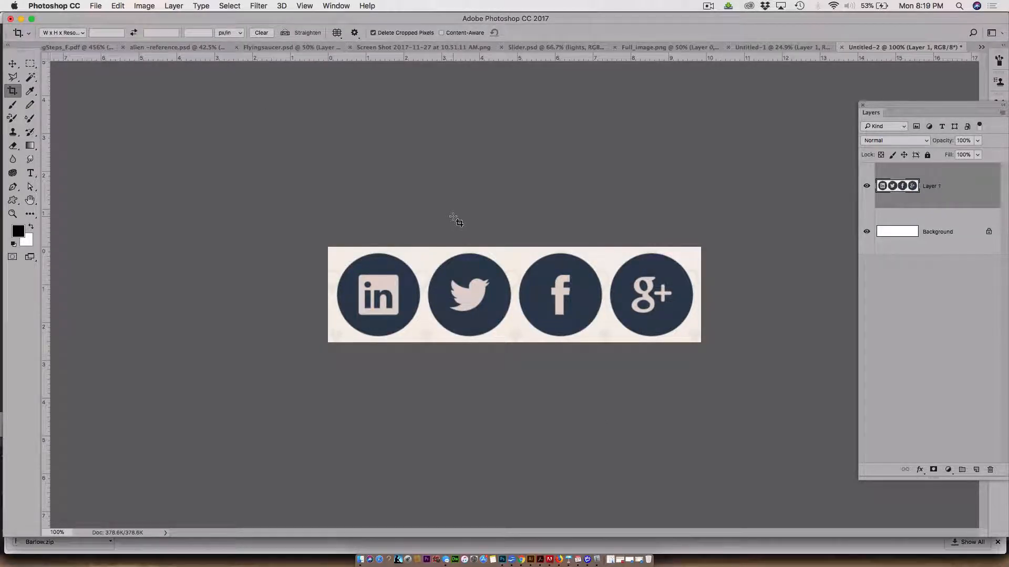
# Switch to Illustrator and place "social icons.png" from the Desktop in the white area above the violet circles
pyautogui.press('super+Tab')
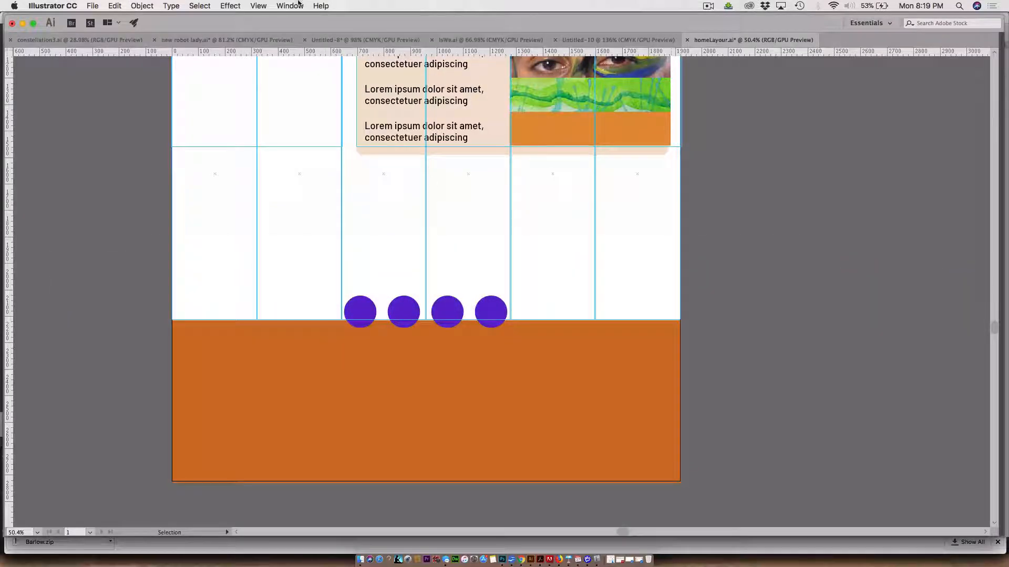
pyautogui.click(92, 5)
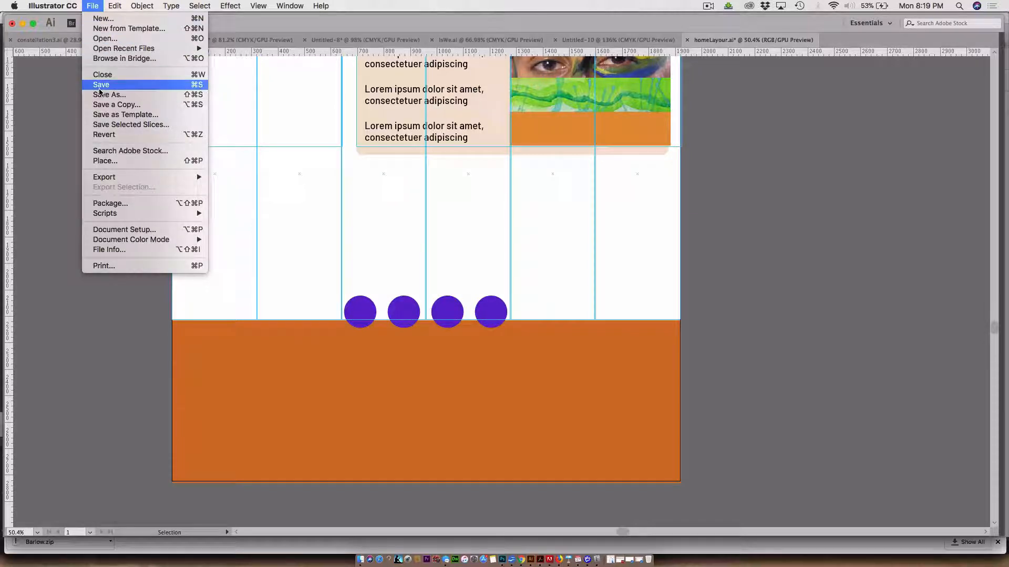
pyautogui.click(105, 161)
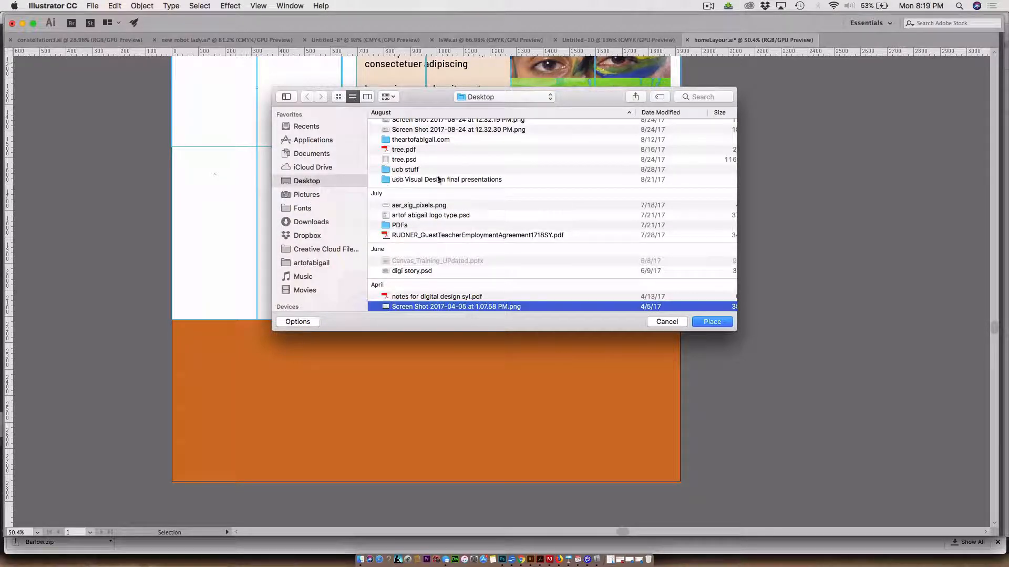
pyautogui.scroll(20, 521, 272)
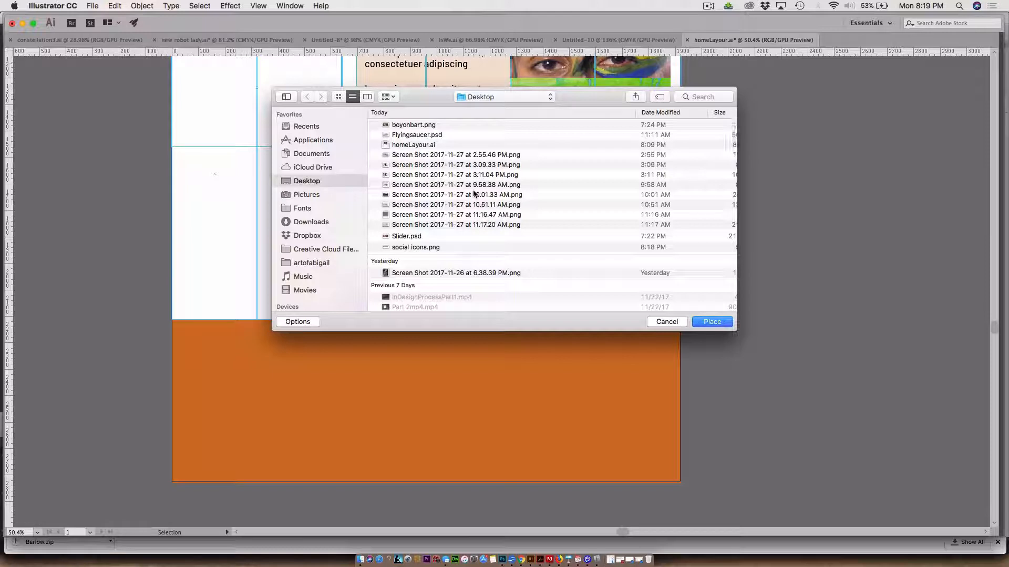
pyautogui.scroll(-1, 445, 222)
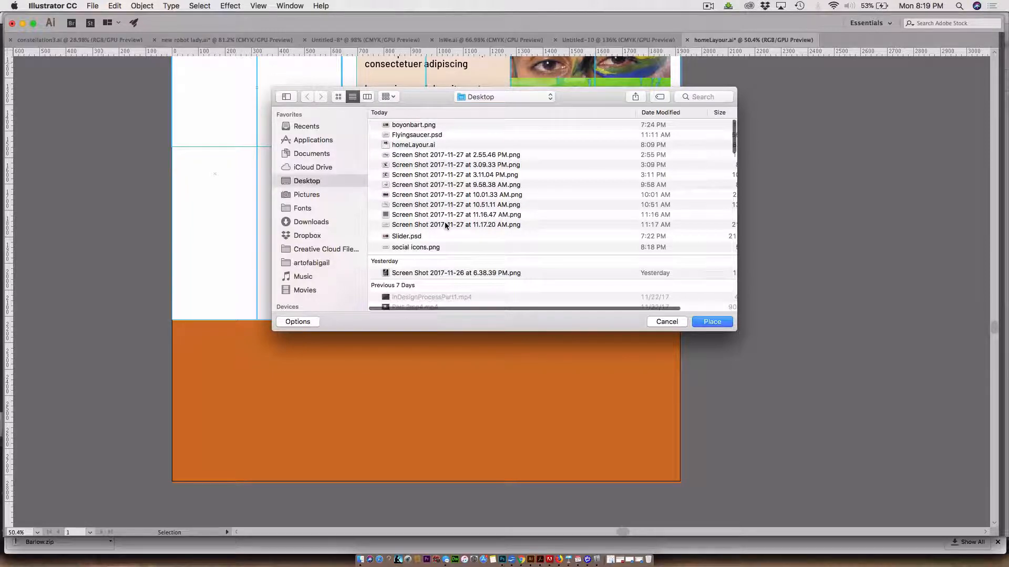
pyautogui.click(421, 243)
pyautogui.click(712, 323)
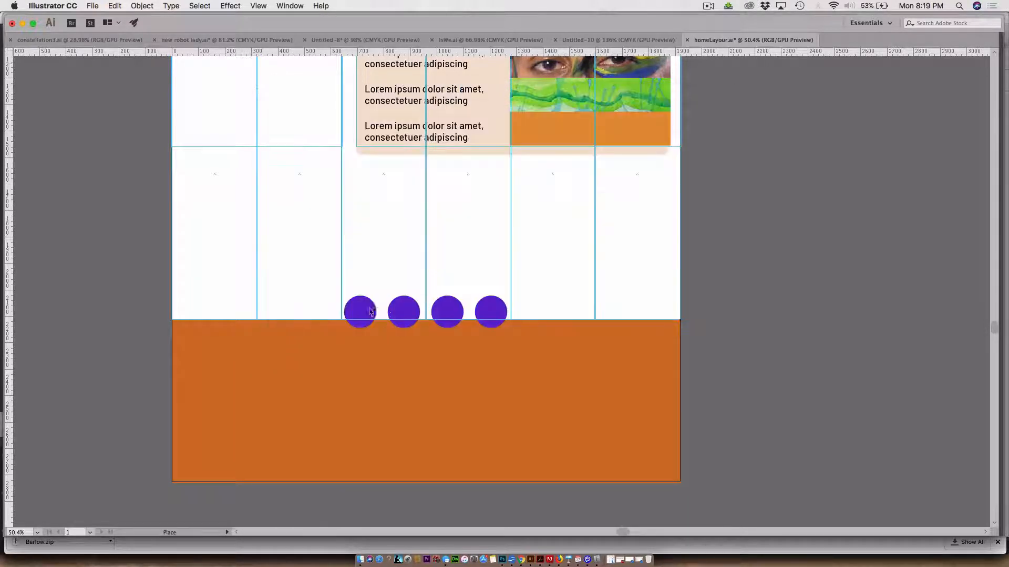
pyautogui.moveTo(292, 241); pyautogui.dragTo(547, 290)
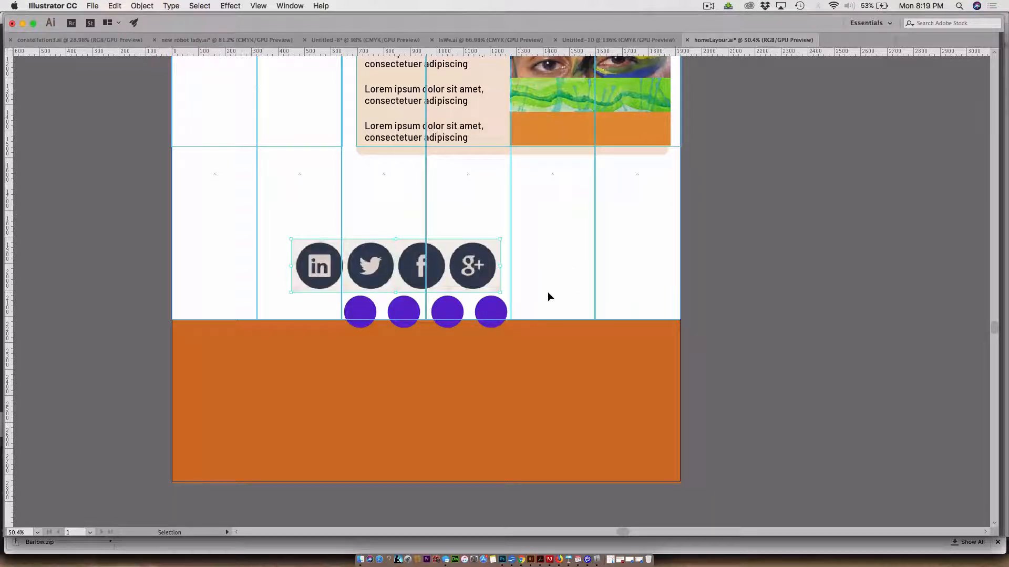
# Scale the placed icon image down proportionally and position it just above the row of violet circles
pyautogui.moveTo(487, 254); pyautogui.dragTo(547, 245)
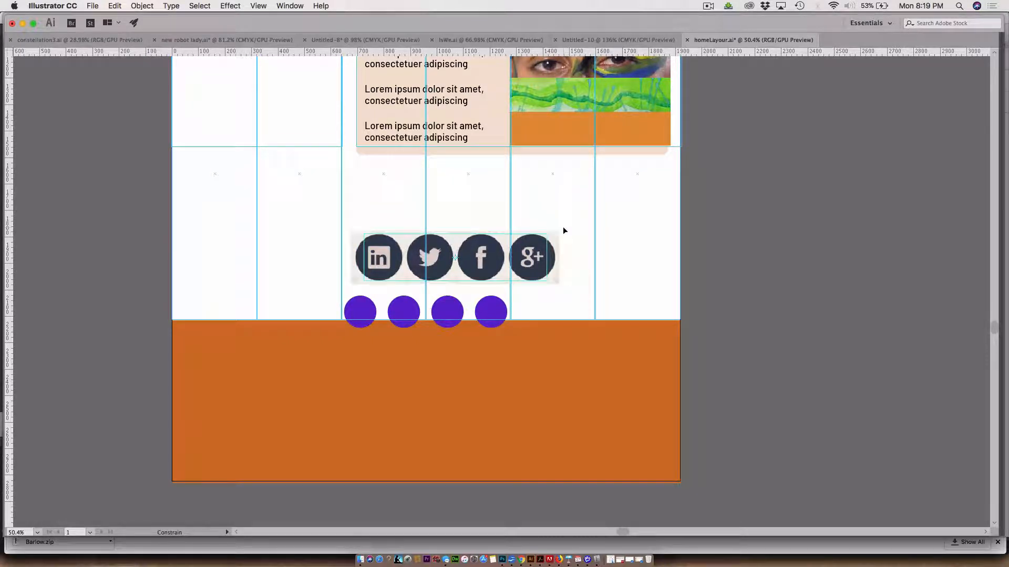
pyautogui.moveTo(562, 226); pyautogui.dragTo(541, 231)
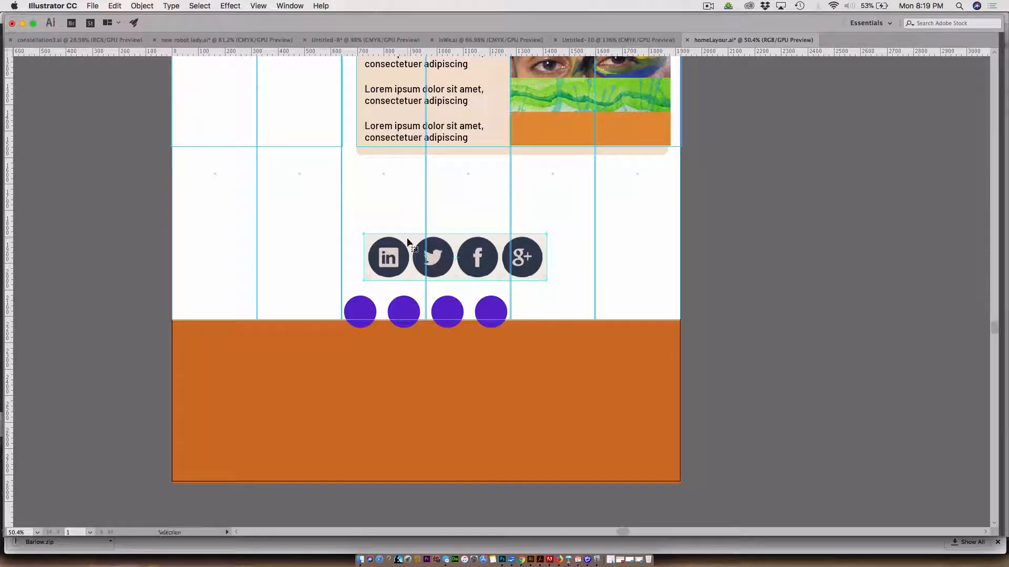
pyautogui.moveTo(406, 238); pyautogui.dragTo(380, 287)
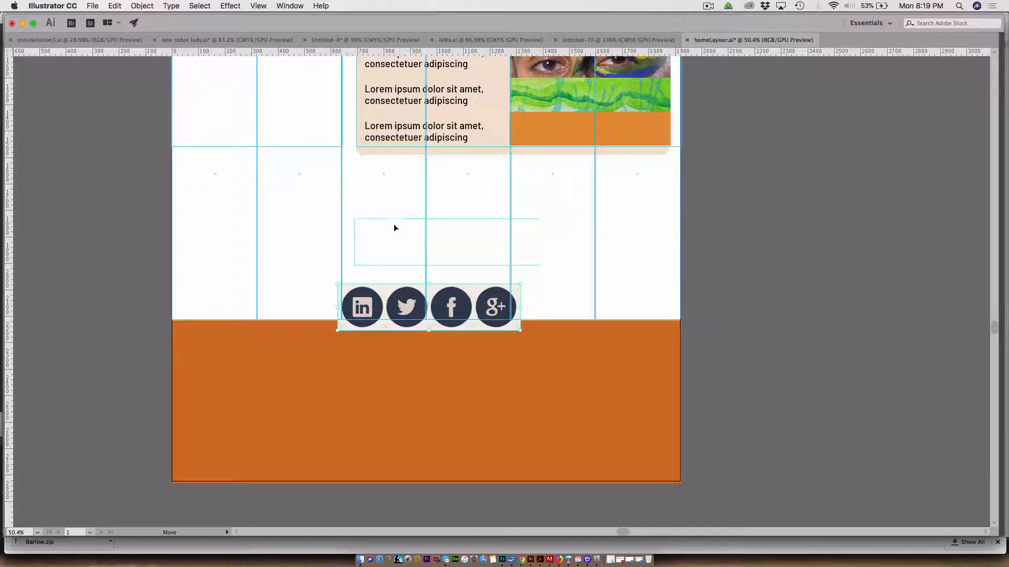
pyautogui.press('super+z')
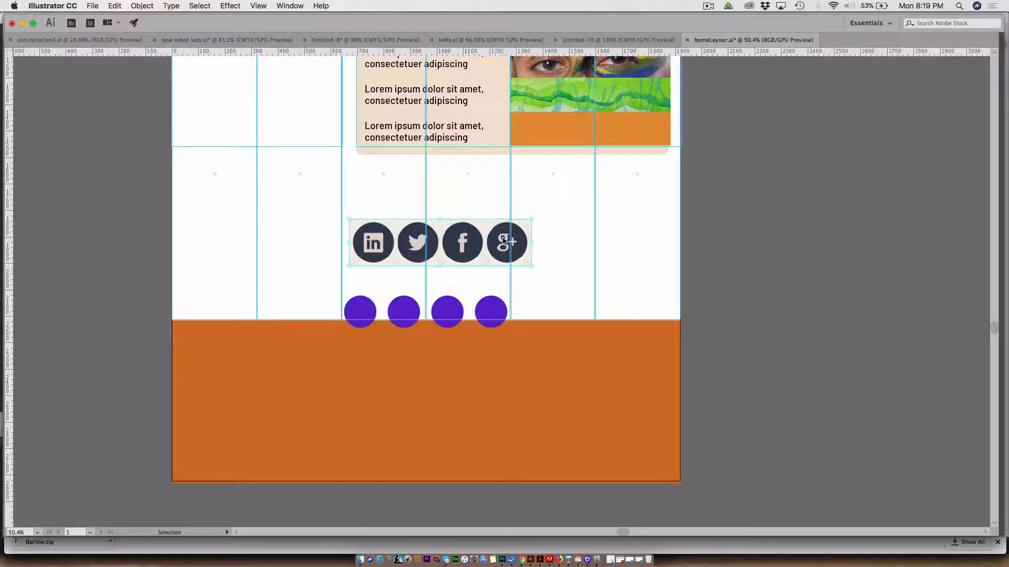
# Scale the placed icon image down proportionally to about 626 px wide and bring the hidden panels back
pyautogui.press('s')
pyautogui.moveTo(559, 222); pyautogui.dragTo(556, 228)
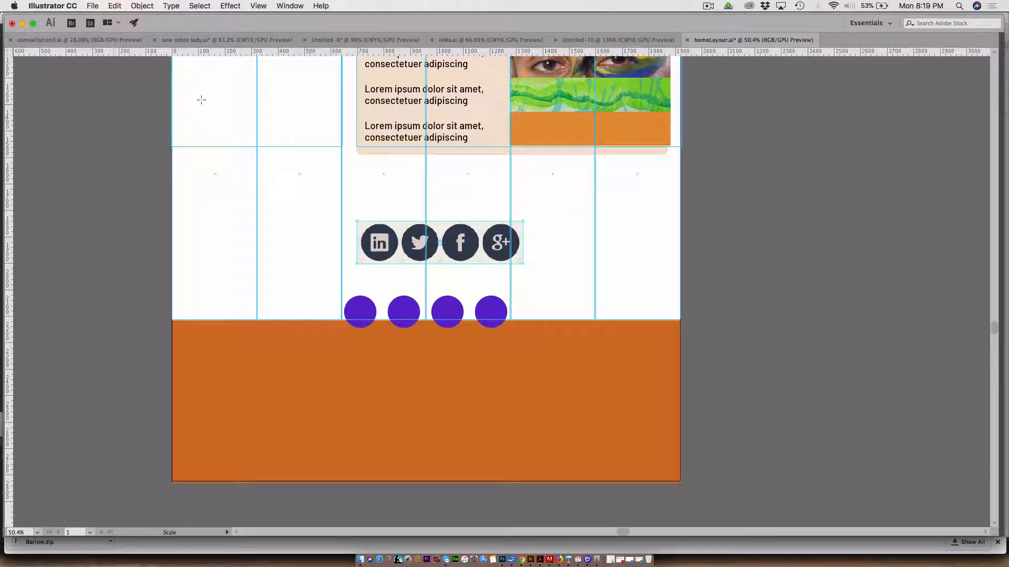
pyautogui.press('v')
pyautogui.press('s')
pyautogui.press('Tab')
pyautogui.click(63, 98)
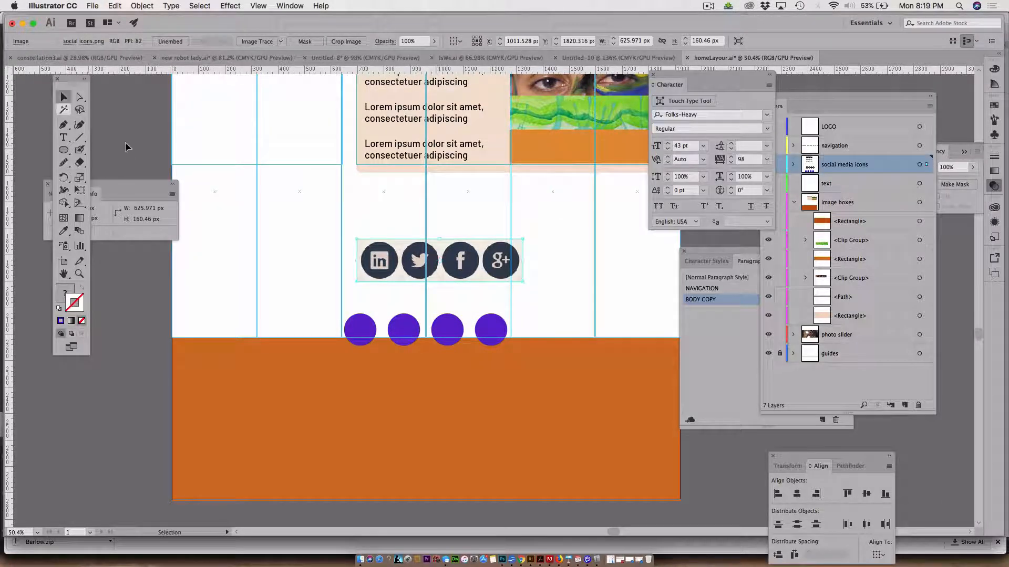
# Move the icon image up into the white area and duplicate it into four copies arranged in two rows of two
pyautogui.click(255, 254)
pyautogui.moveTo(375, 266); pyautogui.dragTo(218, 202)
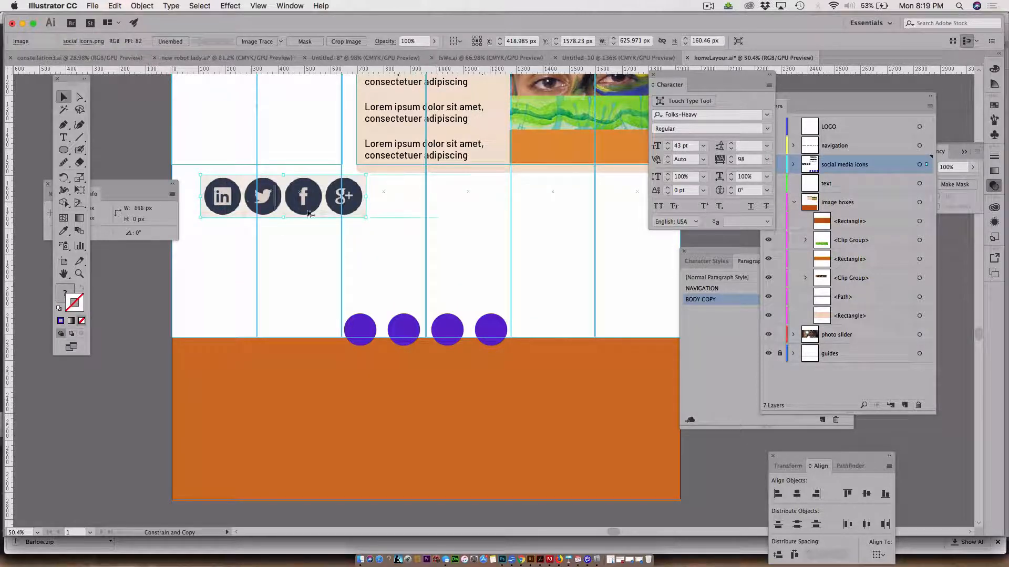
pyautogui.moveTo(310, 214); pyautogui.dragTo(411, 214)
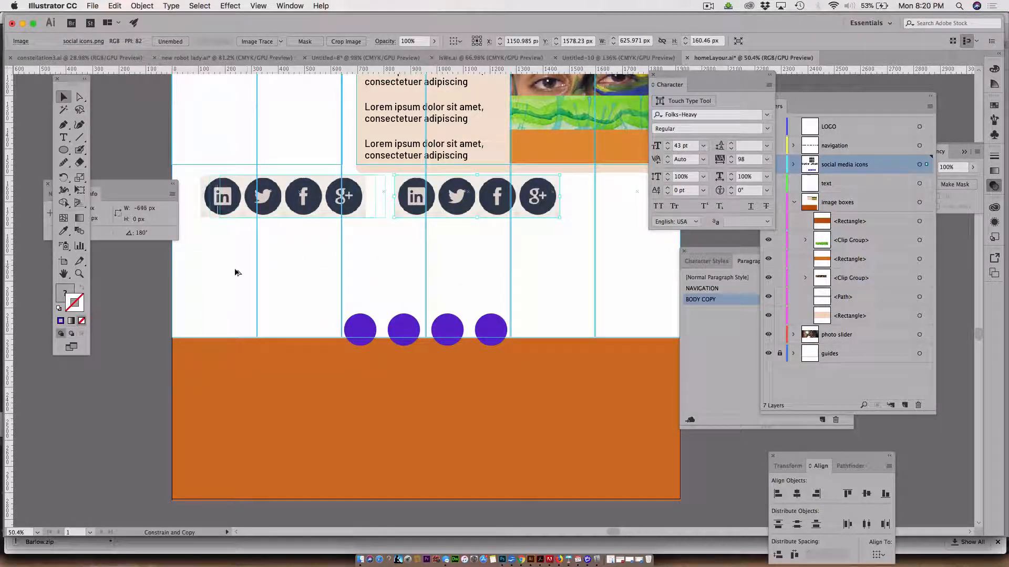
pyautogui.moveTo(235, 272); pyautogui.dragTo(438, 252)
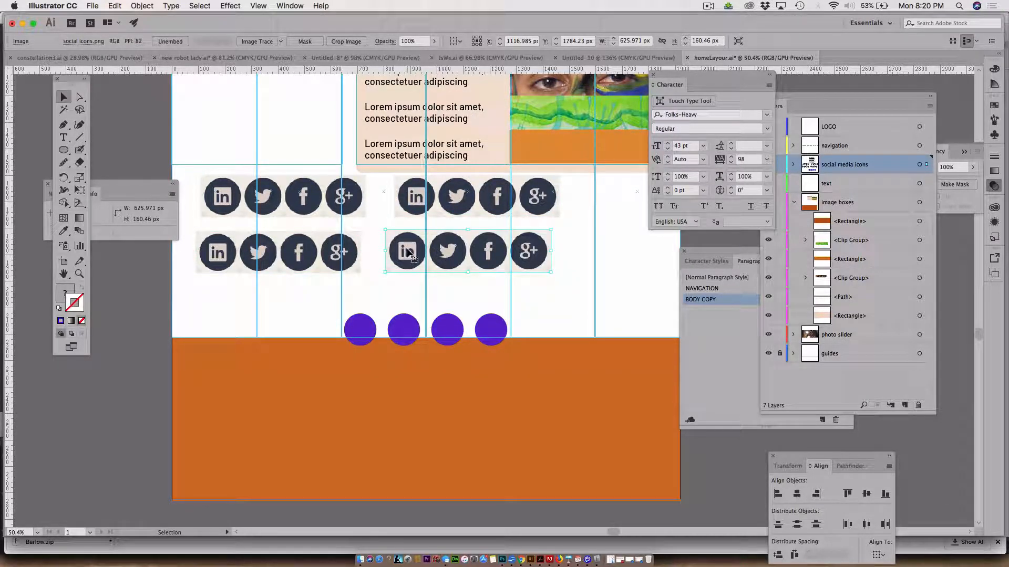
# Move the fourth icon copy over the violet circles, then down onto the orange footer just below them
pyautogui.moveTo(410, 254); pyautogui.dragTo(359, 331)
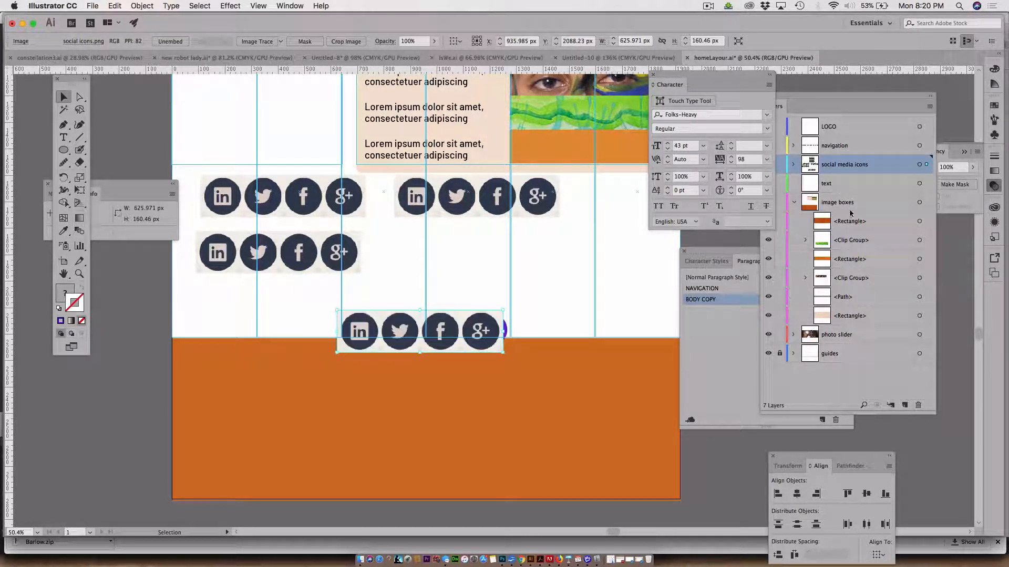
pyautogui.click(845, 167)
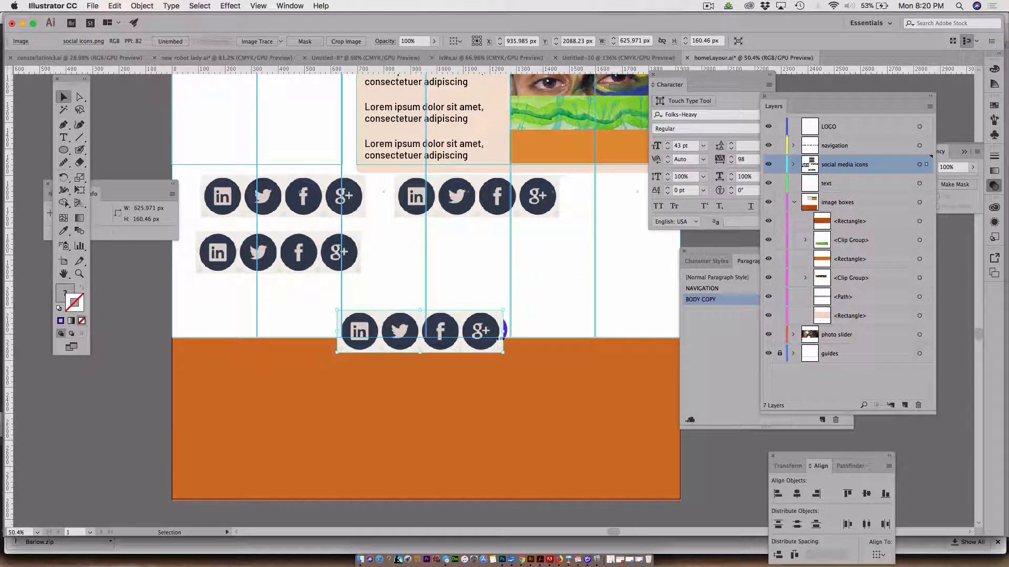
pyautogui.moveTo(500, 338); pyautogui.dragTo(501, 377)
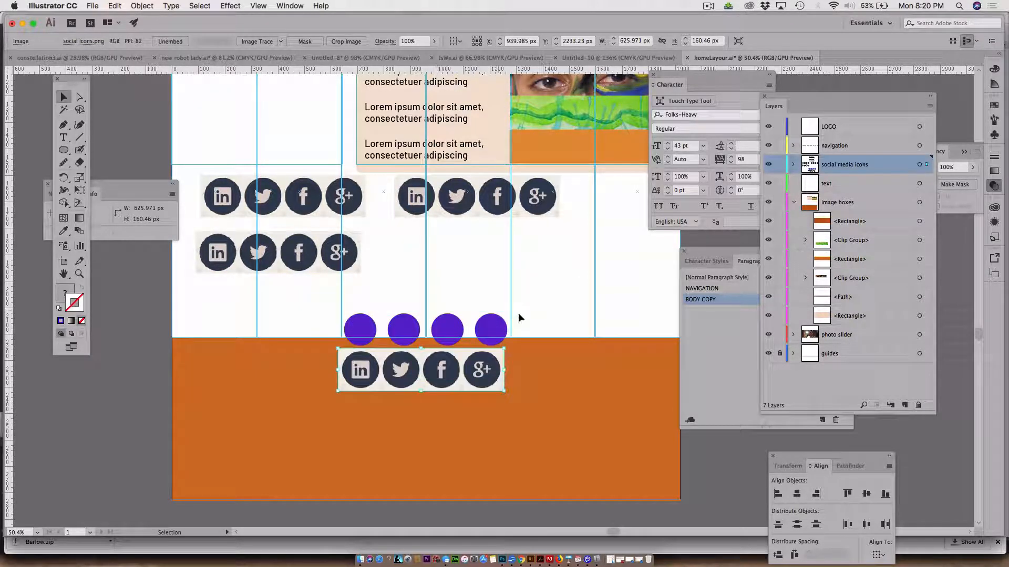
pyautogui.click(492, 329)
pyautogui.click(482, 365)
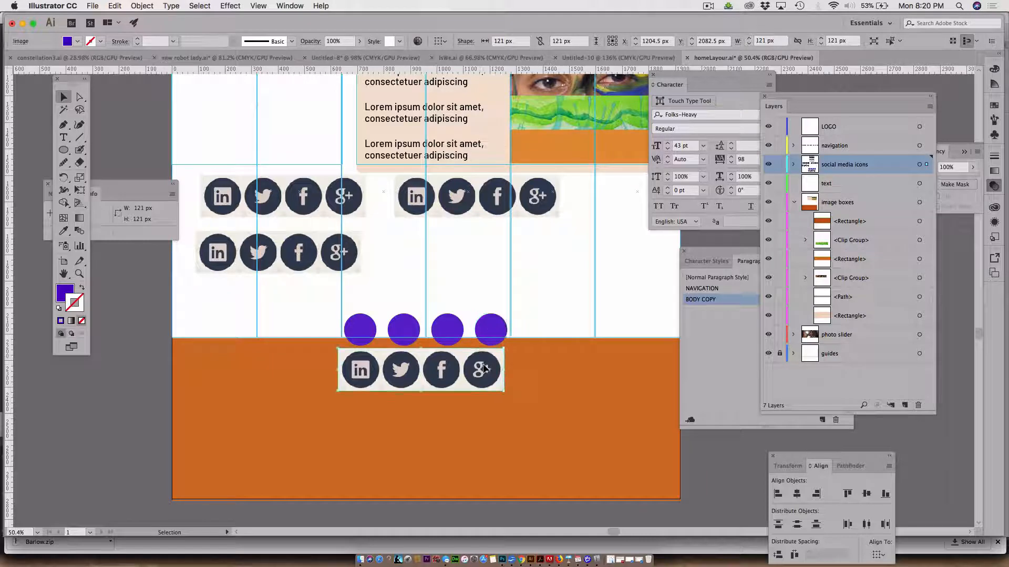
# Expand the social media icons layer and move its four violet ellipses above the four icon images in the stacking order
pyautogui.click(794, 164)
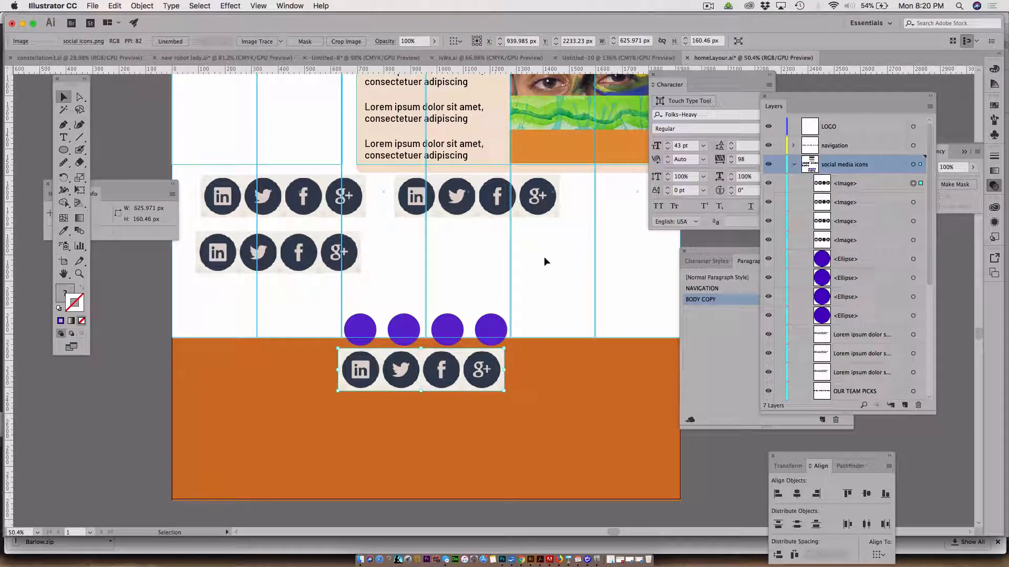
pyautogui.click(852, 259)
pyautogui.keyDown('shift'); pyautogui.click(851, 278); pyautogui.keyUp('shift')
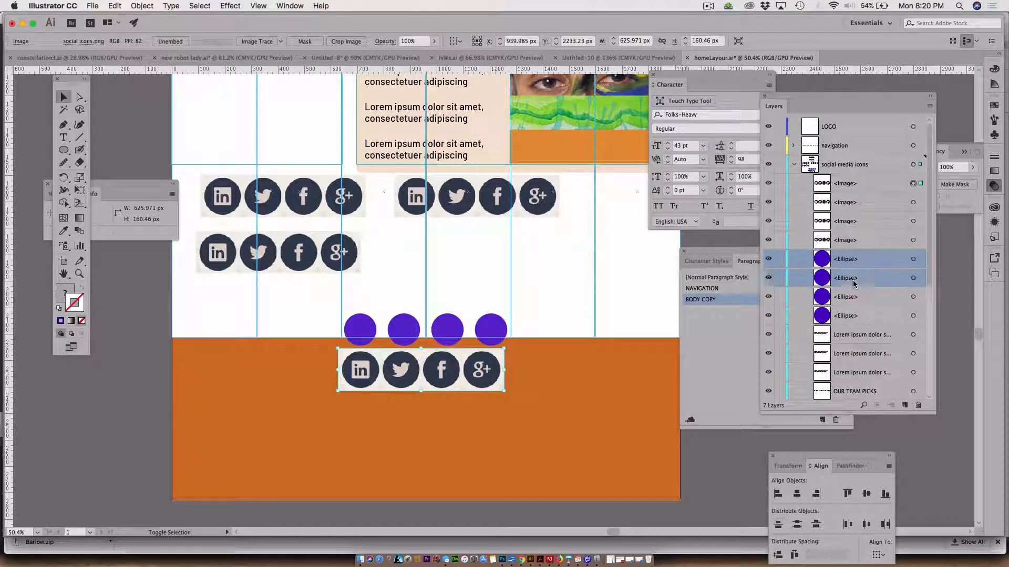
pyautogui.keyDown('shift'); pyautogui.click(851, 297); pyautogui.keyUp('shift')
pyautogui.keyDown('shift'); pyautogui.click(854, 316); pyautogui.keyUp('shift')
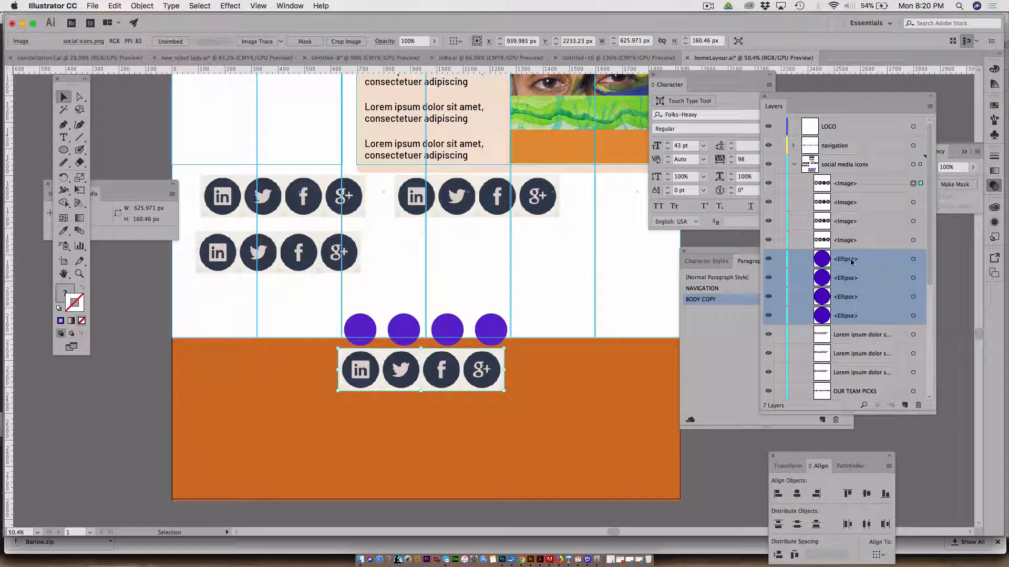
pyautogui.moveTo(852, 260); pyautogui.dragTo(840, 178)
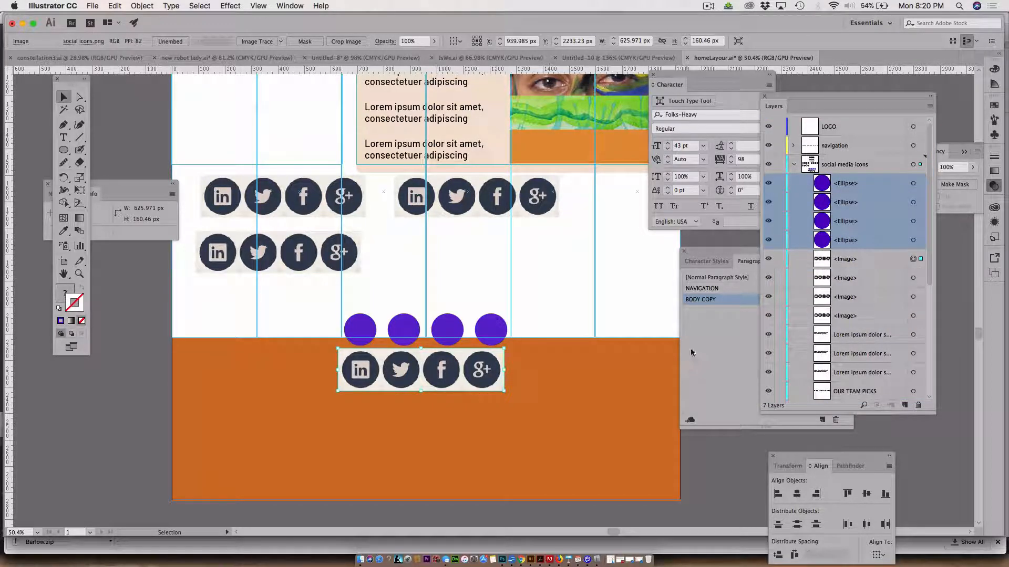
pyautogui.click(722, 467)
# Move the icon copy from the footer to just above the violet circles and scale it proportionally to about 582 px wide
pyautogui.moveTo(482, 368); pyautogui.dragTo(495, 297)
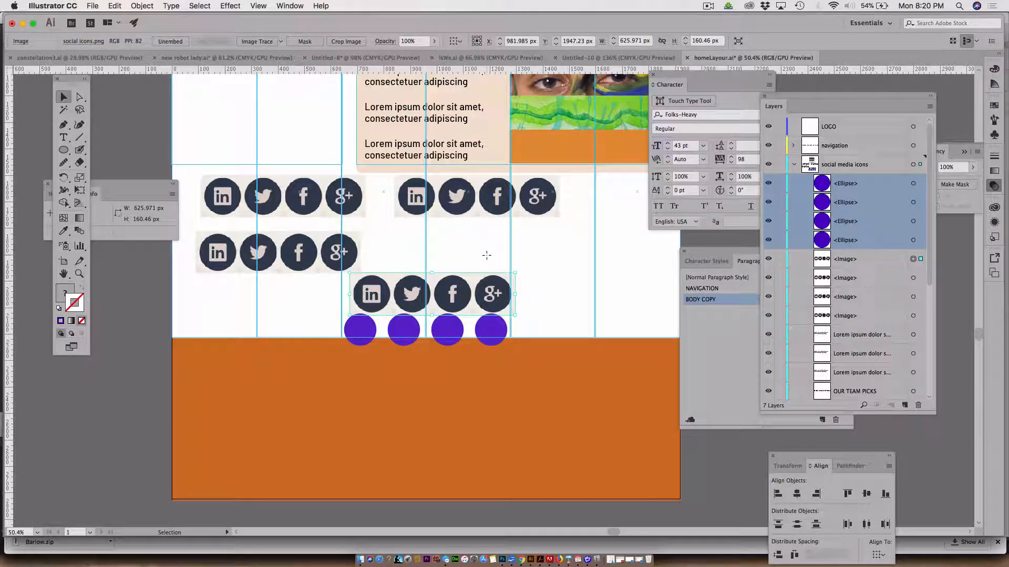
pyautogui.press('s')
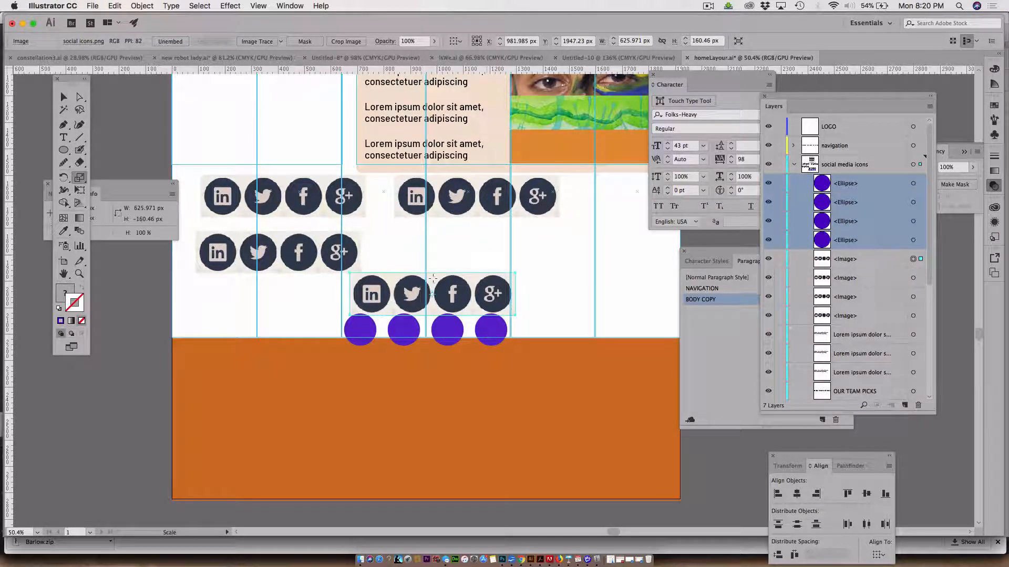
pyautogui.click(373, 309)
pyautogui.moveTo(536, 253); pyautogui.dragTo(530, 258)
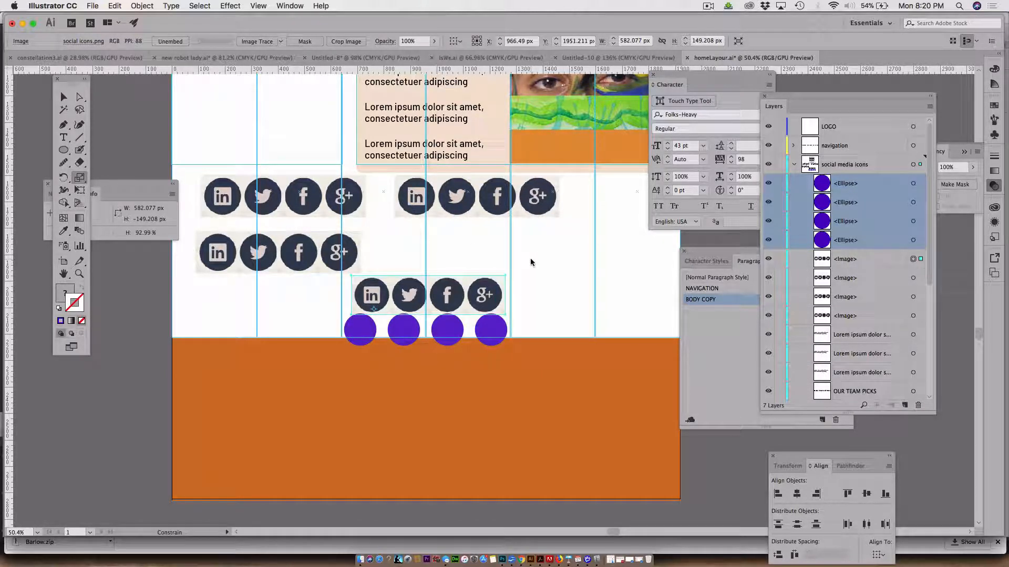
pyautogui.click(63, 97)
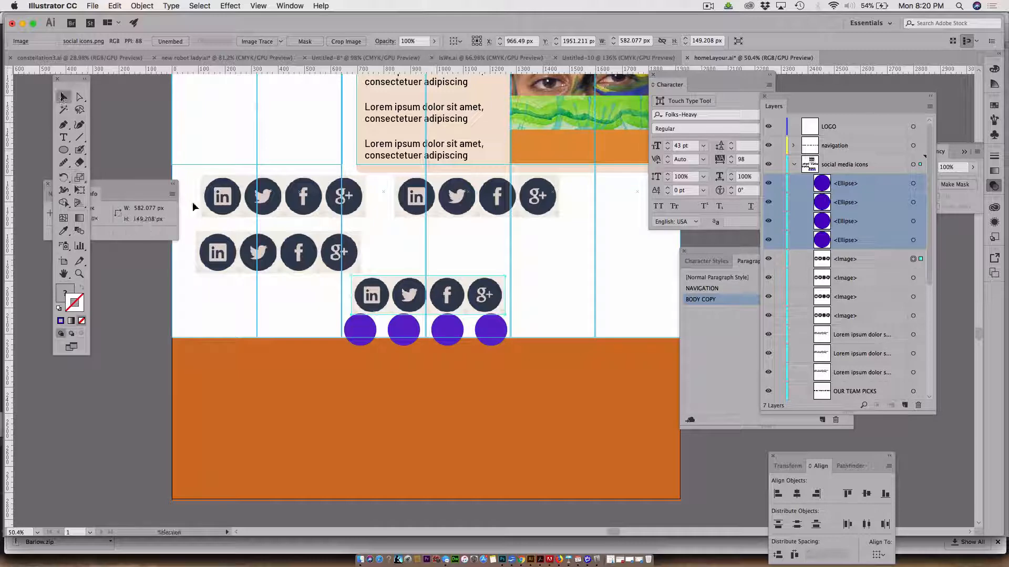
# Position the scaled icon copy behind the violet circles so its LinkedIn icon lines up with the first circle
pyautogui.moveTo(369, 299); pyautogui.dragTo(388, 330)
pyautogui.press('Down')
pyautogui.press('Down')
pyautogui.press('Down')
pyautogui.press('Down')
pyautogui.press('Down')
pyautogui.press('Down')
pyautogui.press('Down')
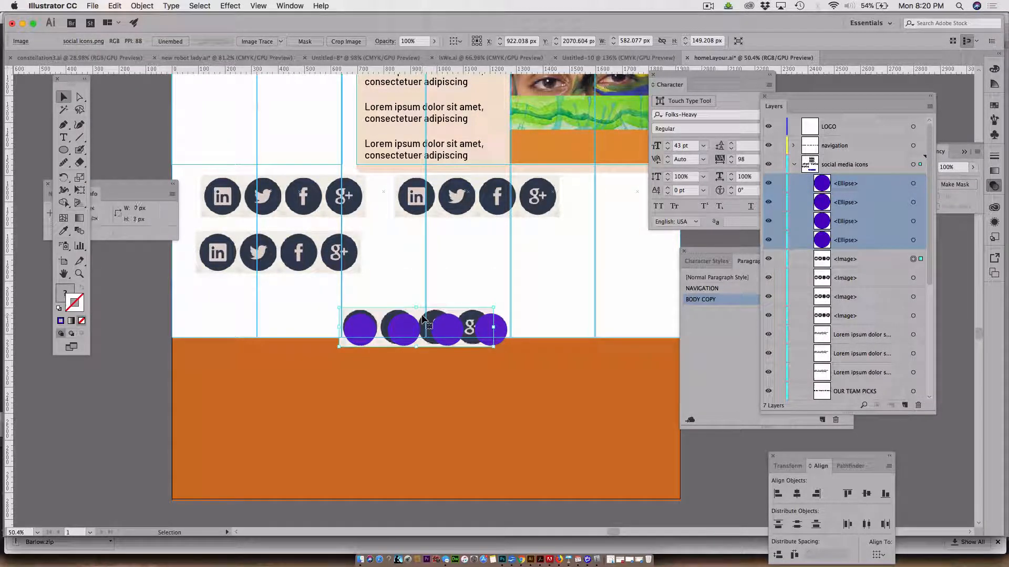
pyautogui.press('Down')
pyautogui.press('Down')
pyautogui.press('Down')
pyautogui.press('Down')
pyautogui.press('Down')
pyautogui.press('Down')
pyautogui.press('Down')
pyautogui.press('Down')
pyautogui.press('Down')
pyautogui.press('Down')
pyautogui.press('Down')
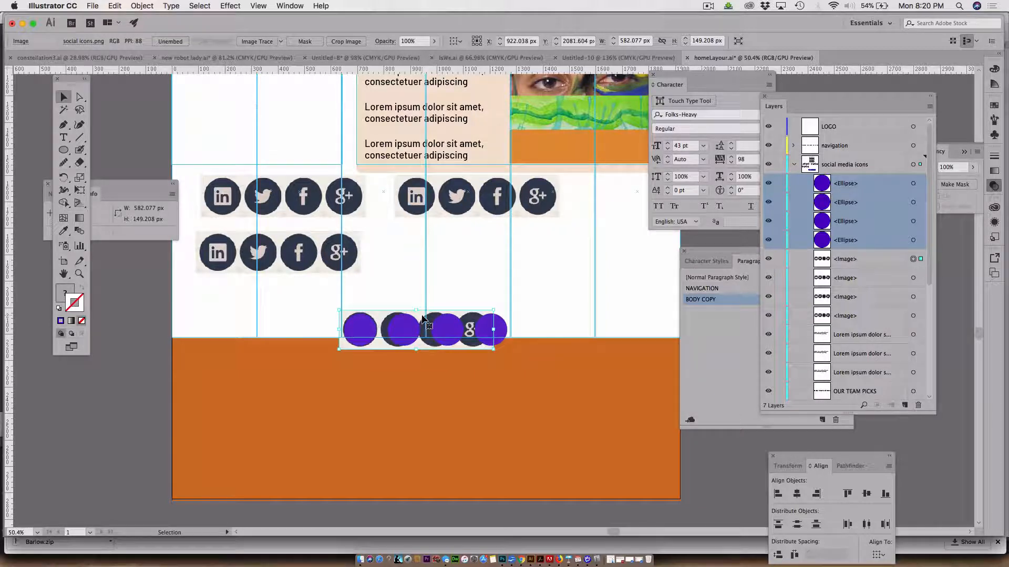
pyautogui.press('Right')
pyautogui.press('Right')
pyautogui.press('Right')
pyautogui.press('Right')
pyautogui.press('Right')
pyautogui.press('Right')
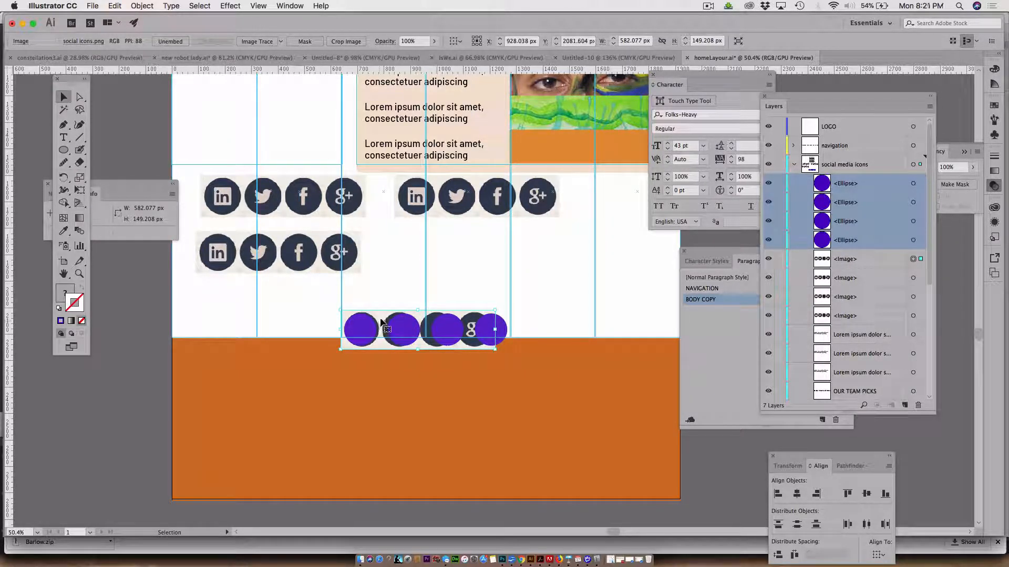
# Make a clipping mask from the first violet circle and the icon image behind it
pyautogui.click(379, 288)
pyautogui.click(370, 323)
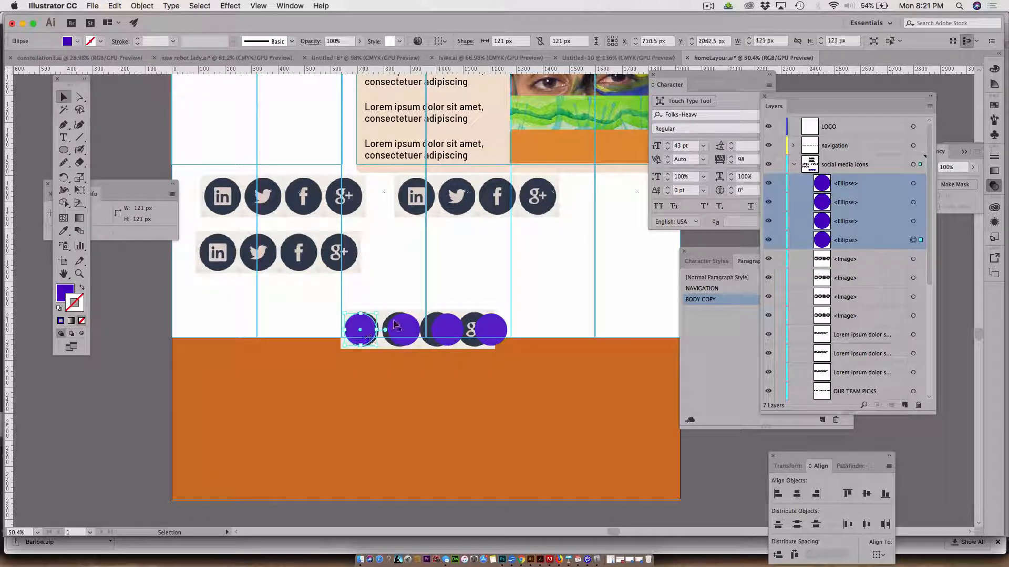
pyautogui.keyDown('shift'); pyautogui.click(384, 319); pyautogui.keyUp('shift')
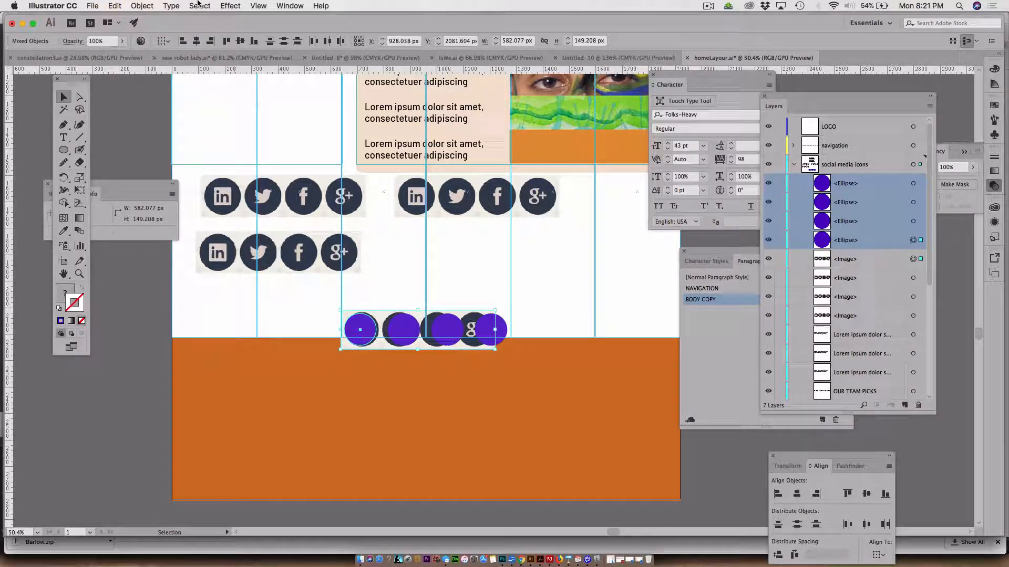
pyautogui.click(142, 6)
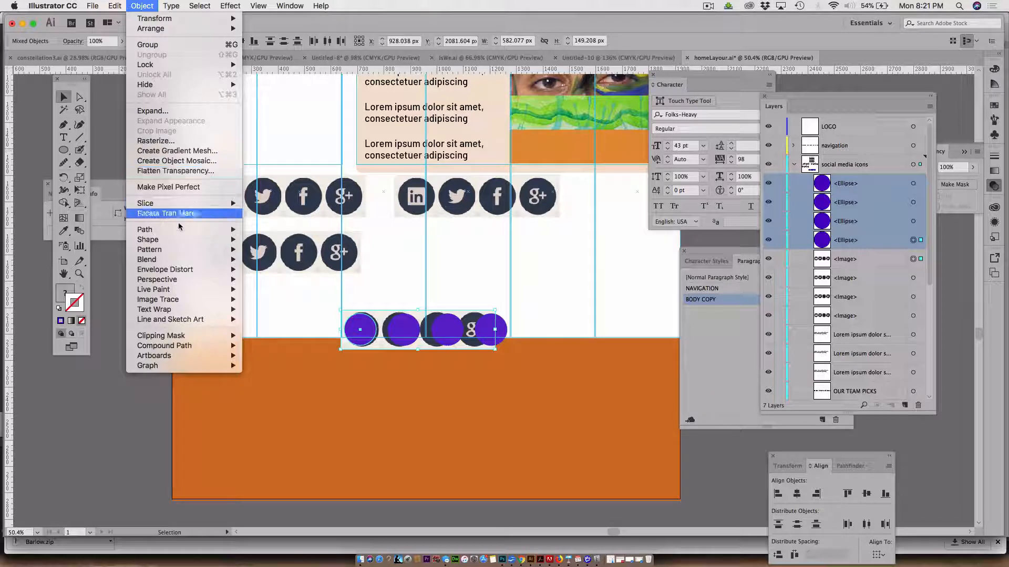
pyautogui.moveTo(194, 337)
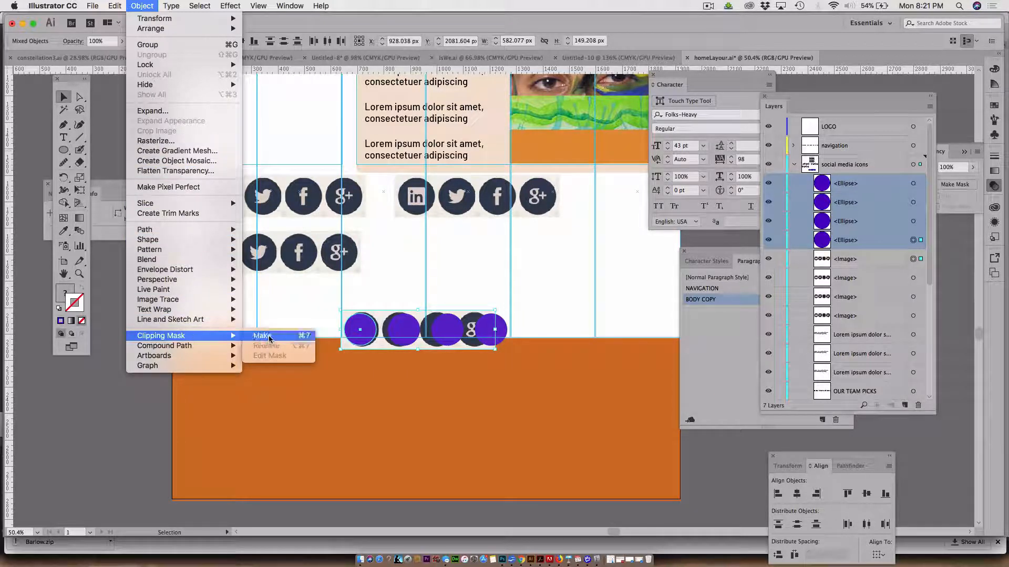
pyautogui.click(262, 336)
# Directly select the image inside the LinkedIn clip group and nudge it until the logo sits centred in the circle
pyautogui.press('z')
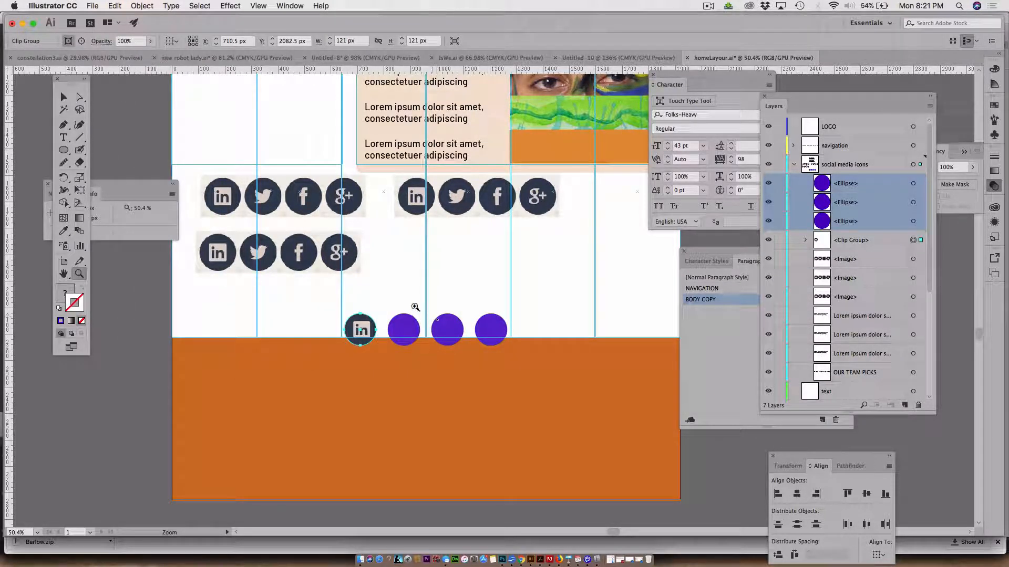
pyautogui.click(378, 325)
pyautogui.click(387, 333)
pyautogui.click(469, 323)
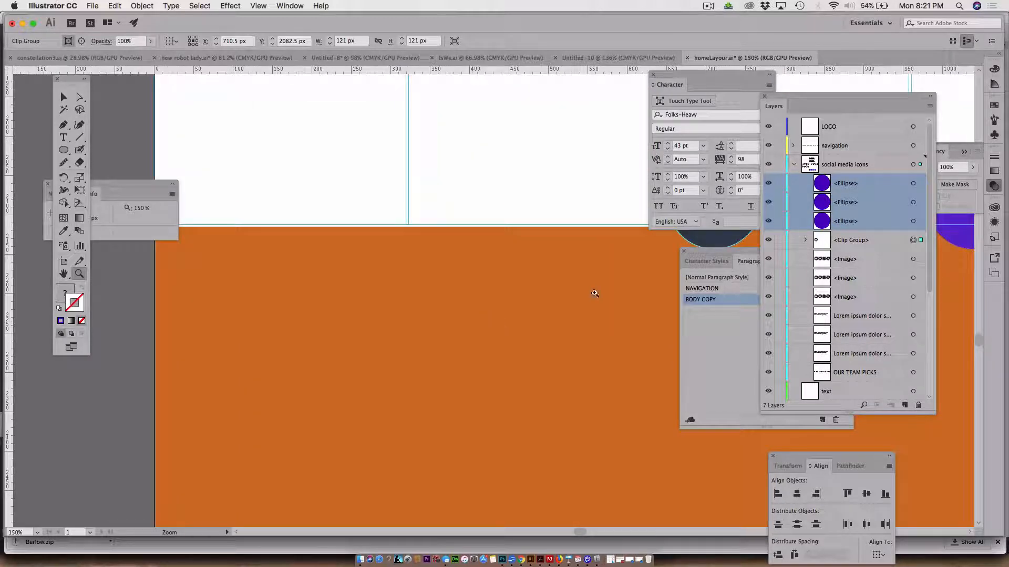
pyautogui.moveTo(611, 293); pyautogui.dragTo(327, 356)
pyautogui.click(79, 97)
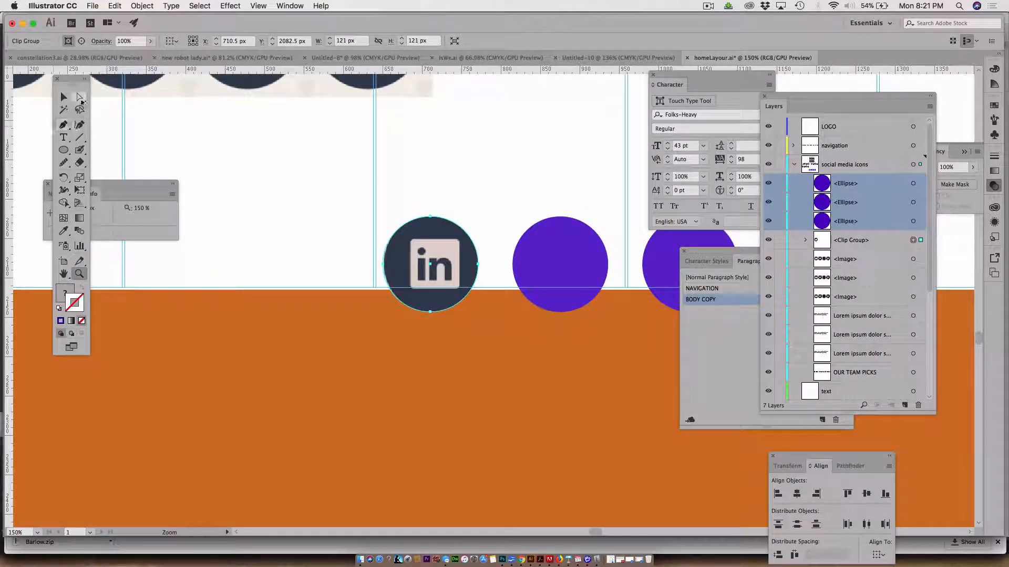
pyautogui.click(273, 197)
pyautogui.click(435, 259)
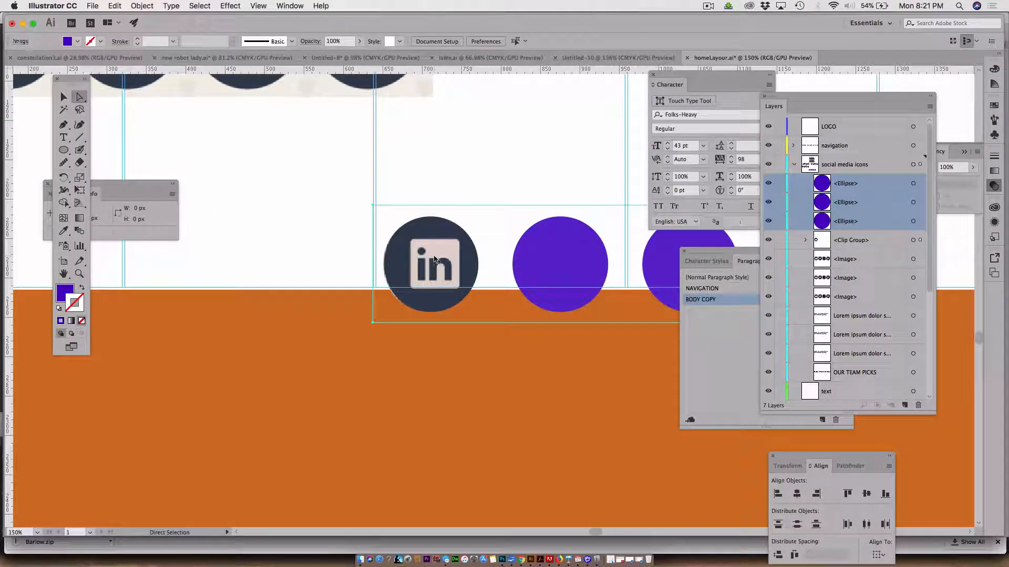
pyautogui.press('Left')
pyautogui.press('Left')
pyautogui.press('Left')
pyautogui.press('Left')
pyautogui.press('Left')
pyautogui.press('Left')
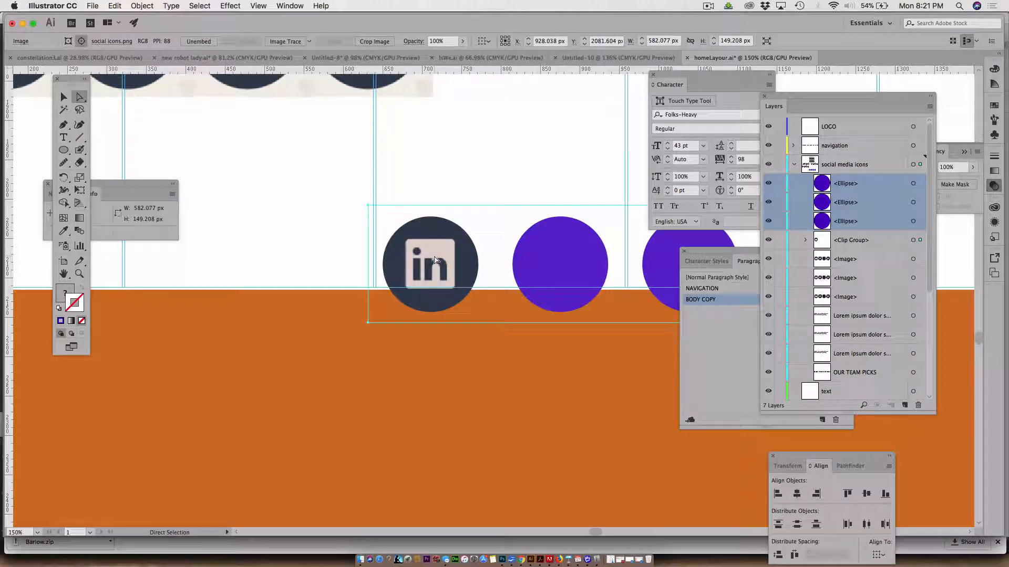
pyautogui.press('Right')
pyautogui.press('Right')
pyautogui.press('Right')
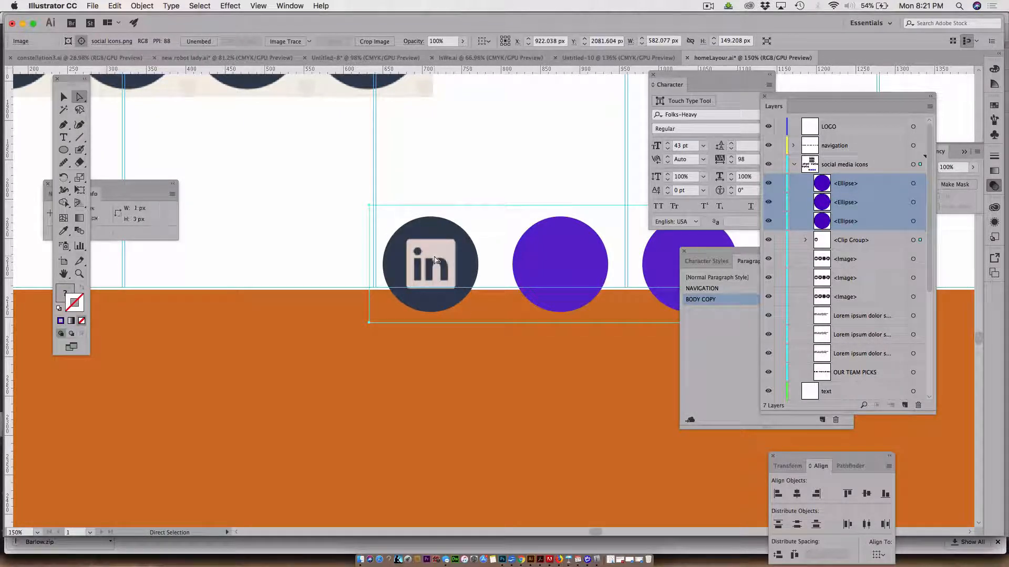
pyautogui.press('Down')
pyautogui.press('Left')
pyautogui.press('Left')
pyautogui.press('Left')
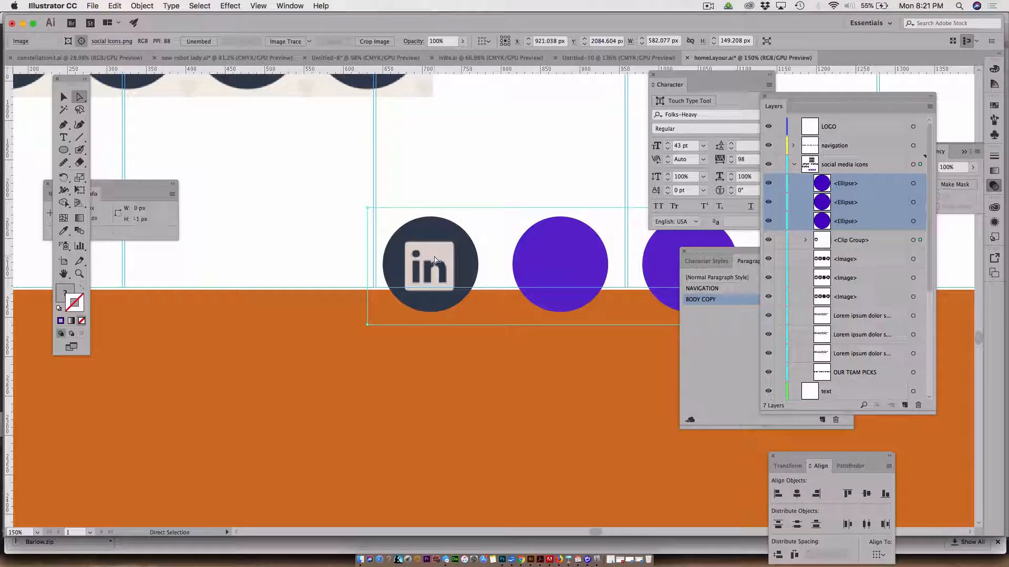
pyautogui.press('Up')
pyautogui.click(319, 188)
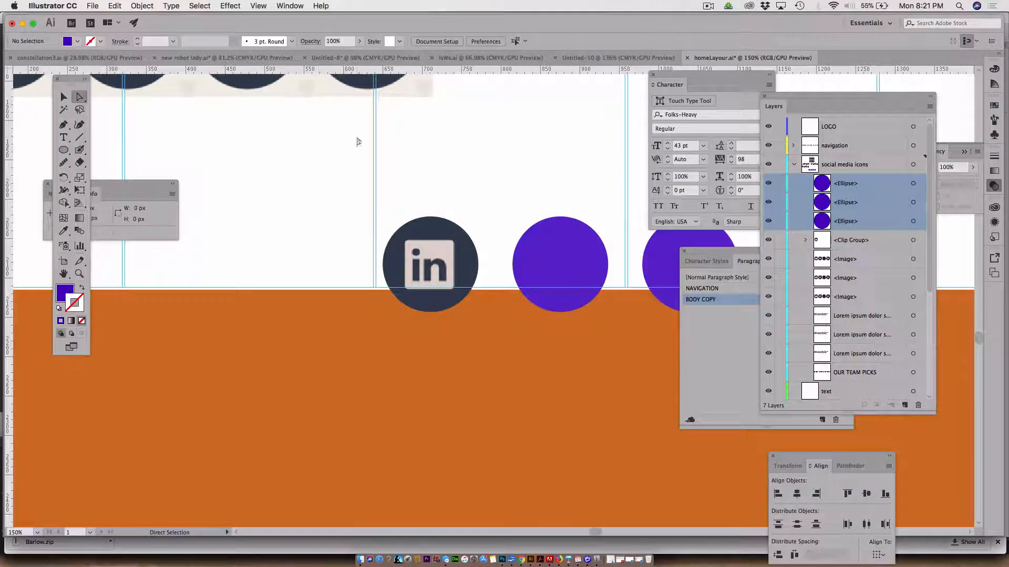
# Move another icon copy behind the second violet circle and nudge it down so its Facebook icon lines up with that circle
pyautogui.moveTo(302, 92); pyautogui.dragTo(445, 165)
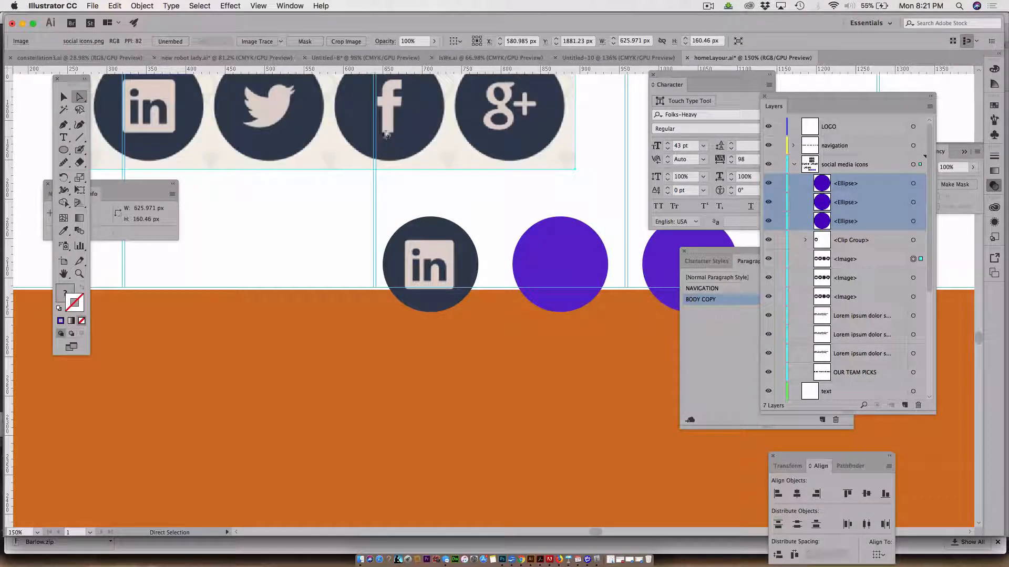
pyautogui.moveTo(371, 131); pyautogui.dragTo(550, 216)
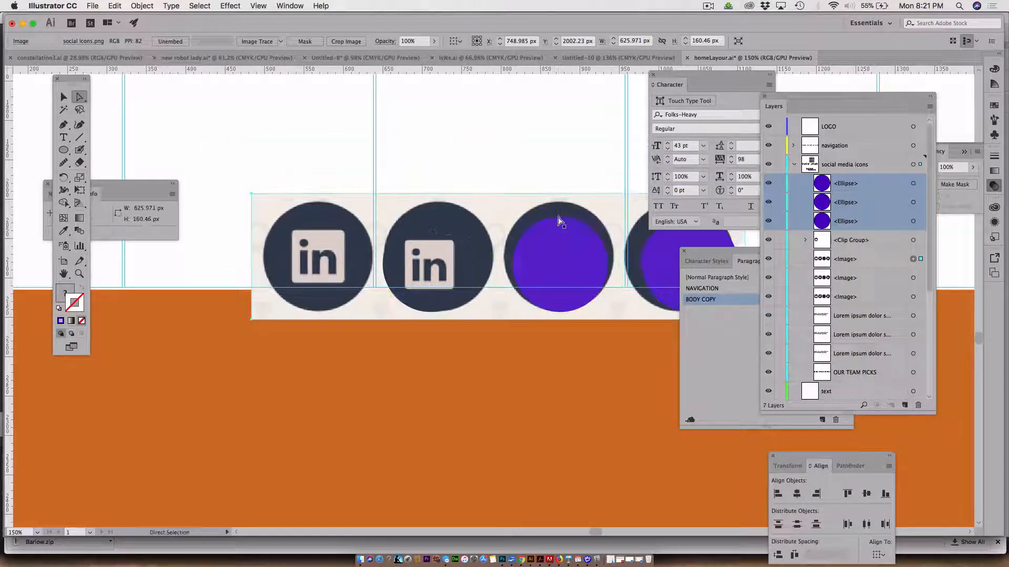
pyautogui.press('Down')
pyautogui.press('Down')
pyautogui.press('Down')
pyautogui.press('Down')
pyautogui.press('Down')
pyautogui.press('Down')
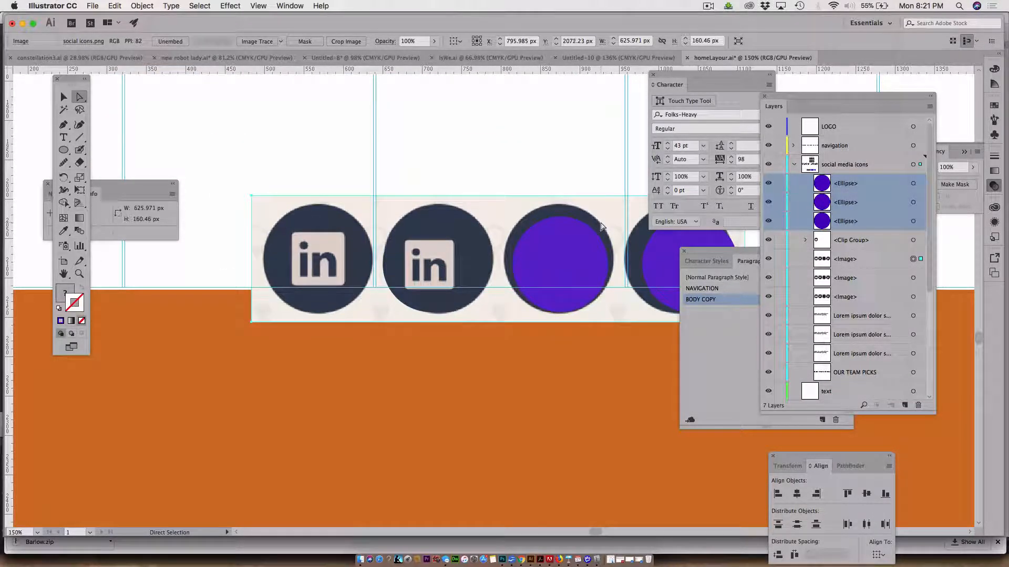
pyautogui.press('Down')
pyautogui.press('Down')
pyautogui.press('Down')
pyautogui.press('Down')
pyautogui.press('Down')
pyautogui.press('Down')
pyautogui.press('Down')
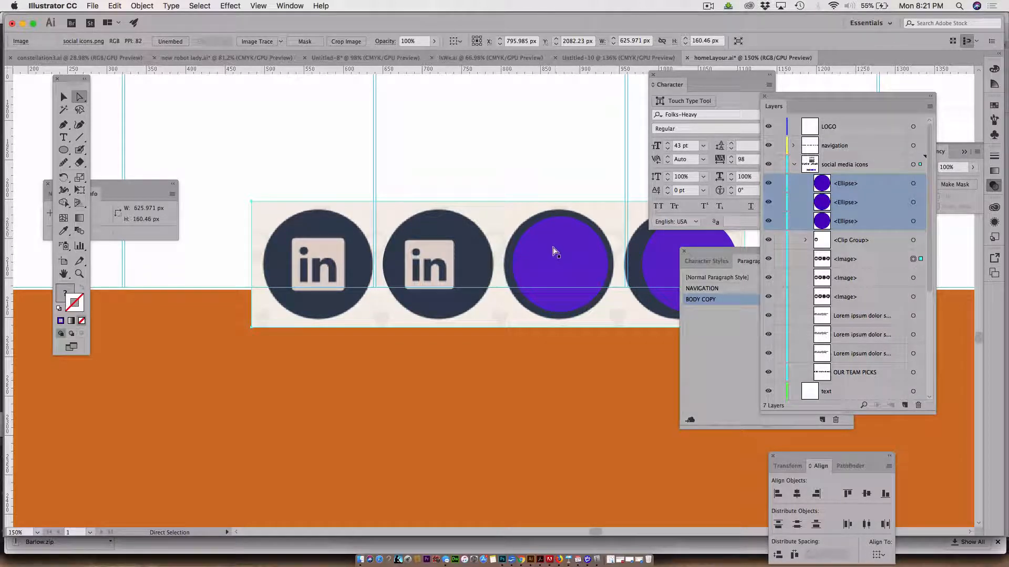
# Make a clipping mask from the second violet circle and the icon image behind it
pyautogui.keyDown('shift'); pyautogui.click(553, 252); pyautogui.keyUp('shift')
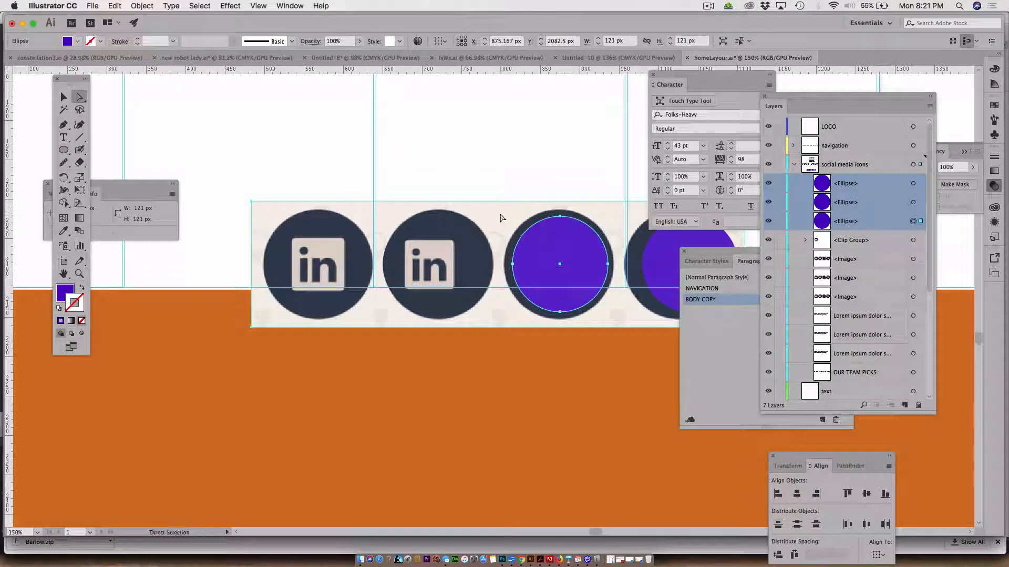
pyautogui.click(151, 6)
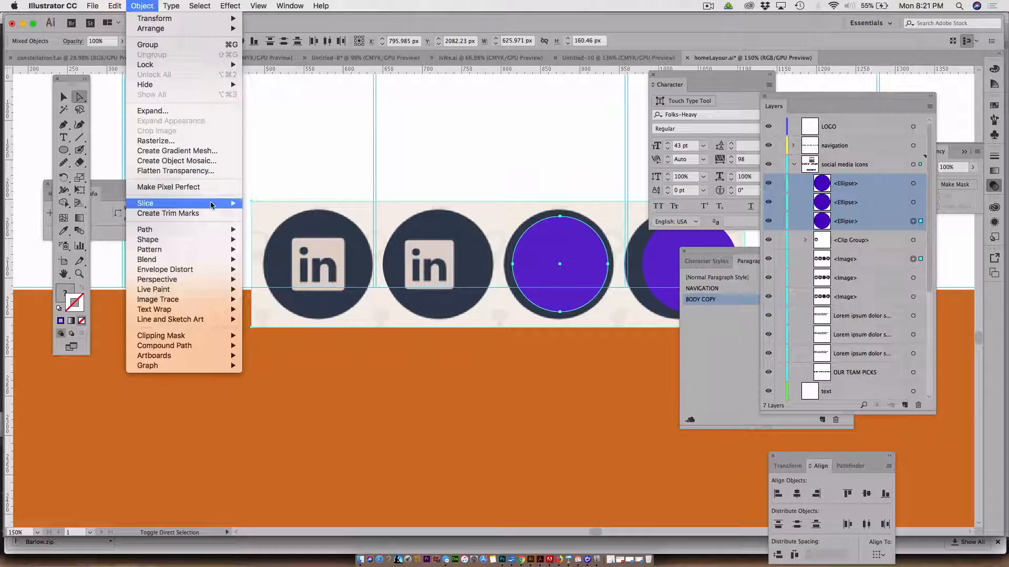
pyautogui.moveTo(184, 336)
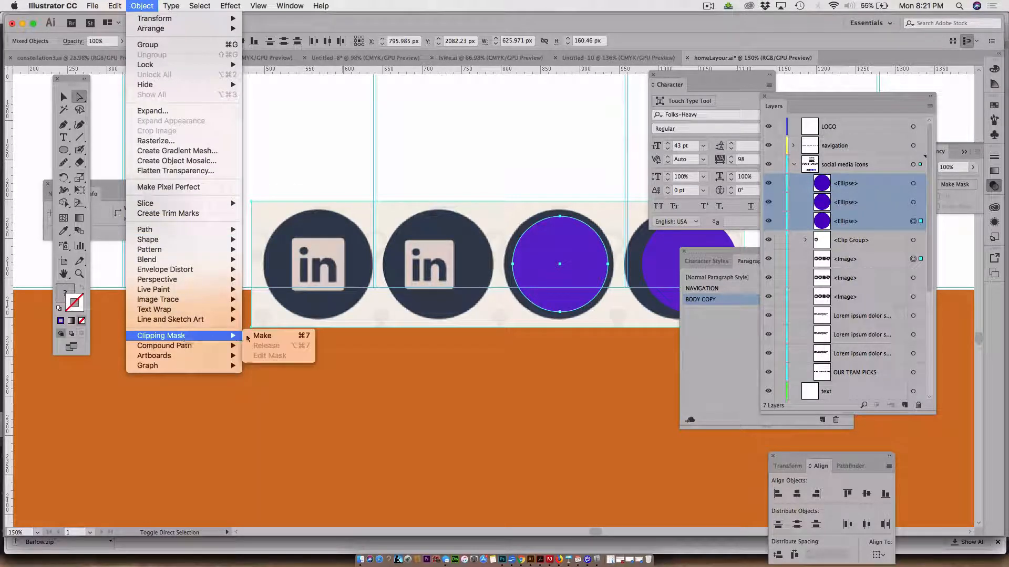
pyautogui.click(261, 337)
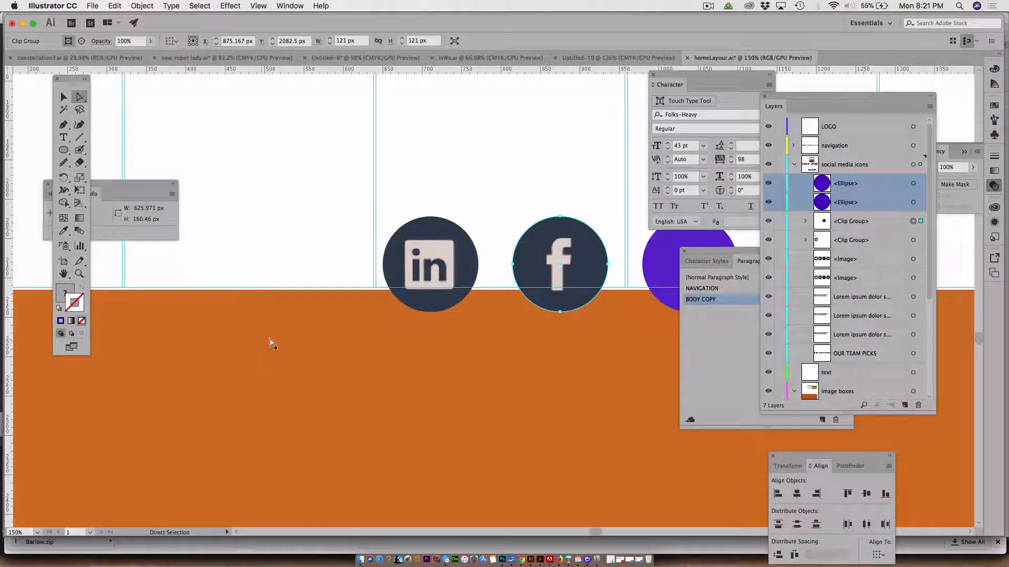
# Directly select the image inside the Facebook clip group and nudge it horizontally to X 793.985 px to centre the logo in the circle
pyautogui.click(522, 261)
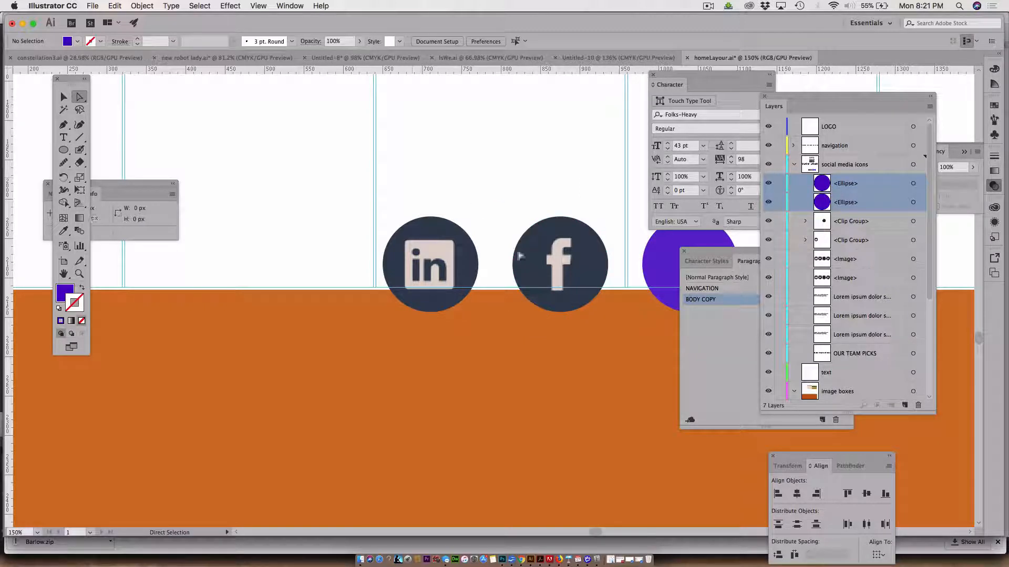
pyautogui.click(551, 281)
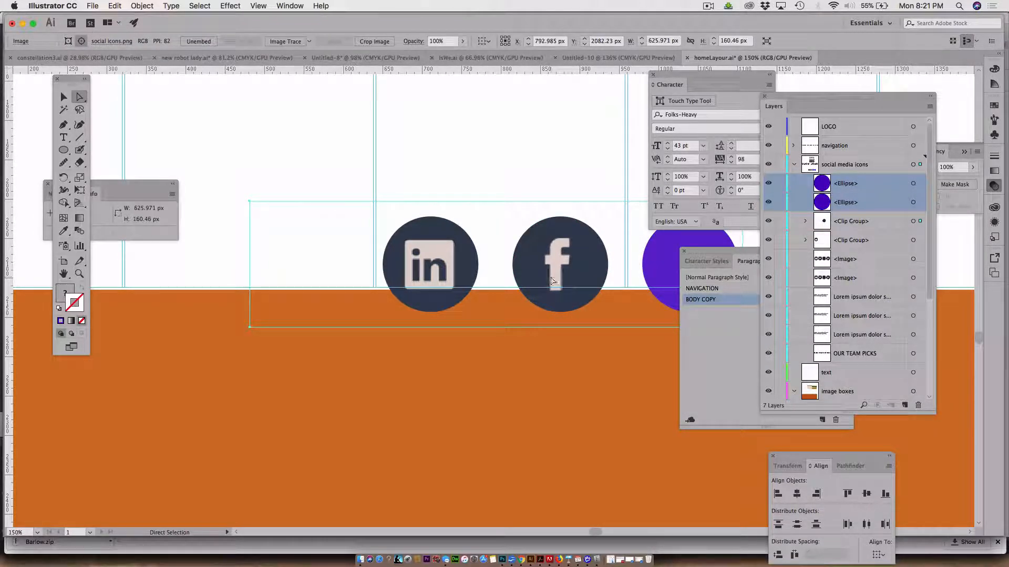
pyautogui.scroll(-3, 551, 281)
pyautogui.scroll(-1, 550, 281)
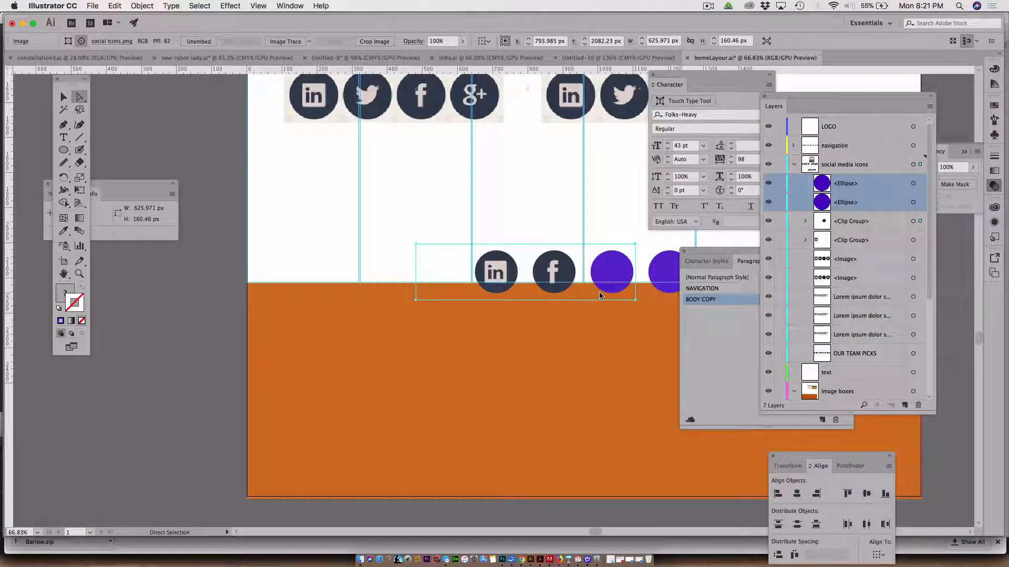
# Move the floating Character and Paragraph Styles panels clear of the Layers panel and deselect the image
pyautogui.moveTo(581, 367); pyautogui.dragTo(439, 491)
pyautogui.moveTo(413, 552); pyautogui.dragTo(405, 566)
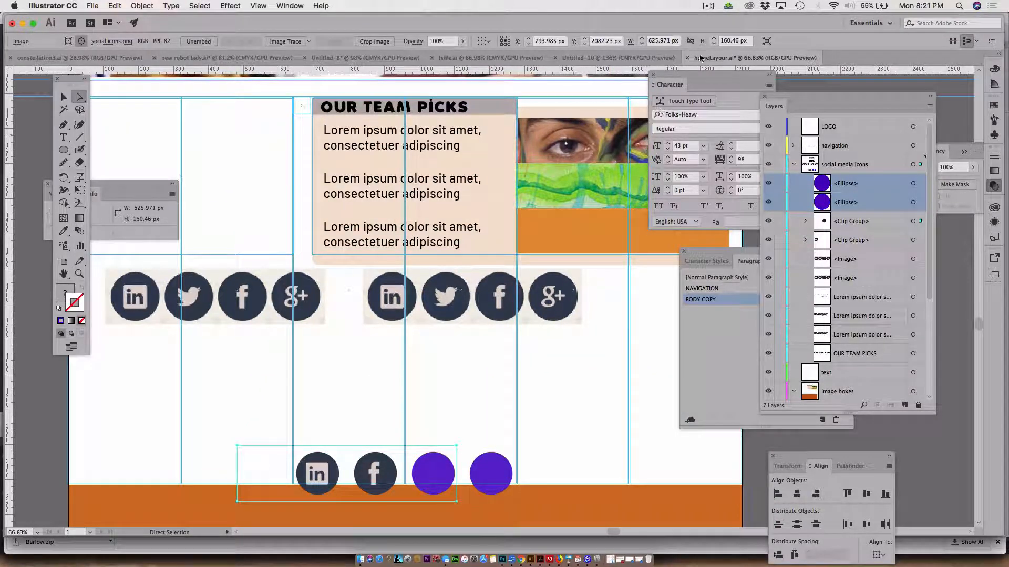
pyautogui.moveTo(684, 78); pyautogui.dragTo(543, 310)
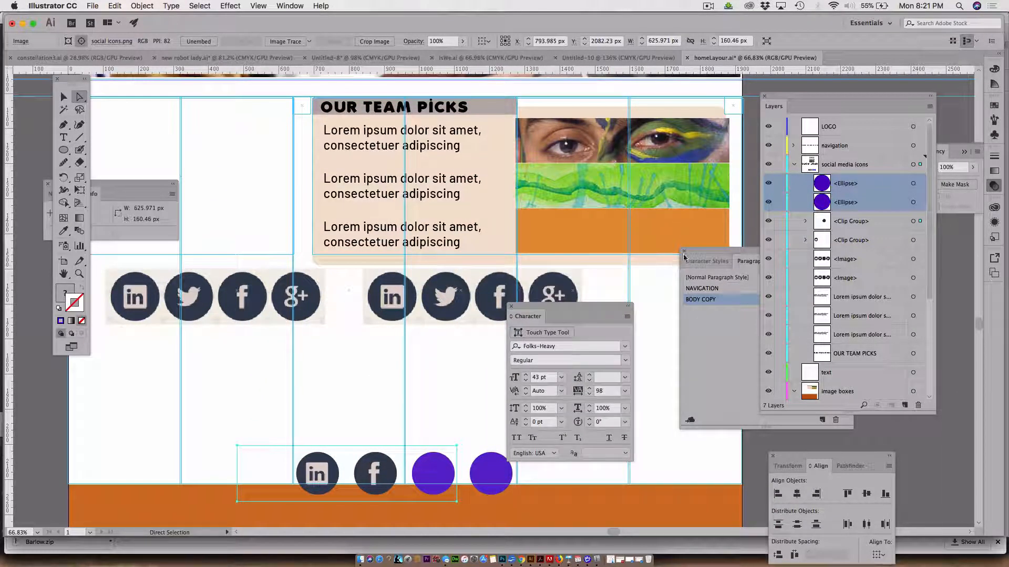
pyautogui.moveTo(695, 253); pyautogui.dragTo(580, 164)
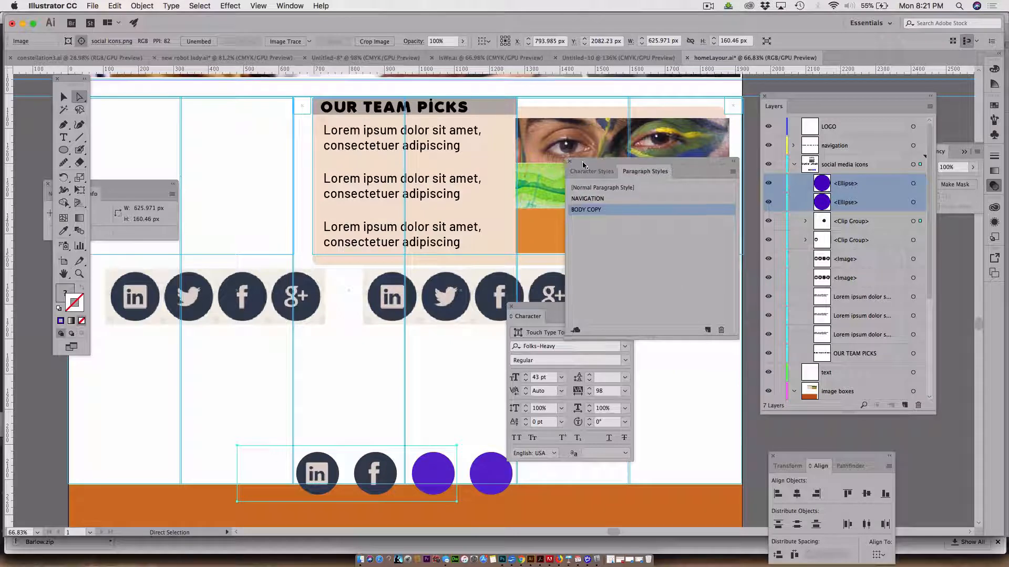
pyautogui.click(227, 158)
# Duplicate the BODY COPY paragraph style and rename the duplicate HEADLINE
pyautogui.click(635, 260)
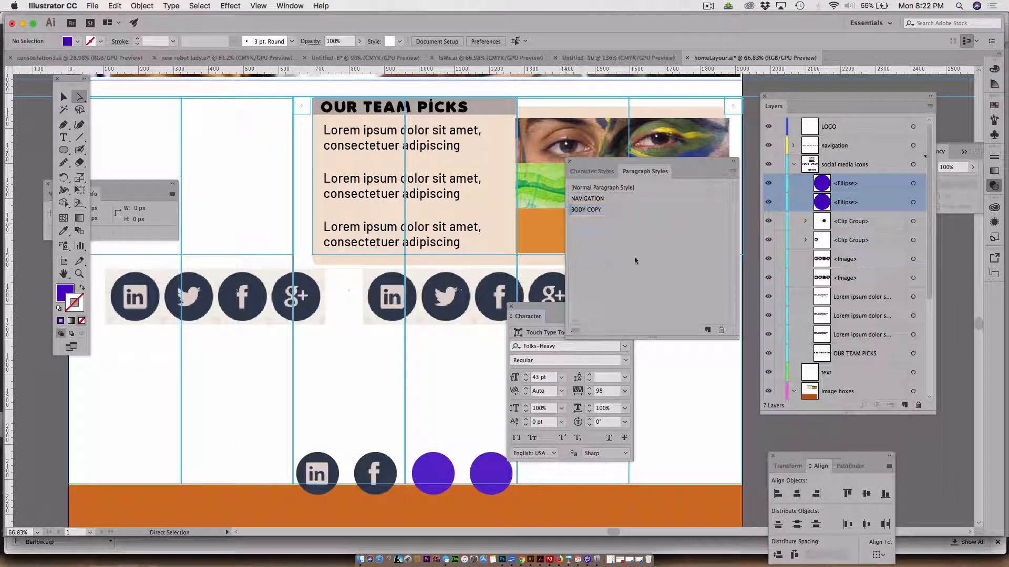
pyautogui.click(956, 459)
pyautogui.click(655, 288)
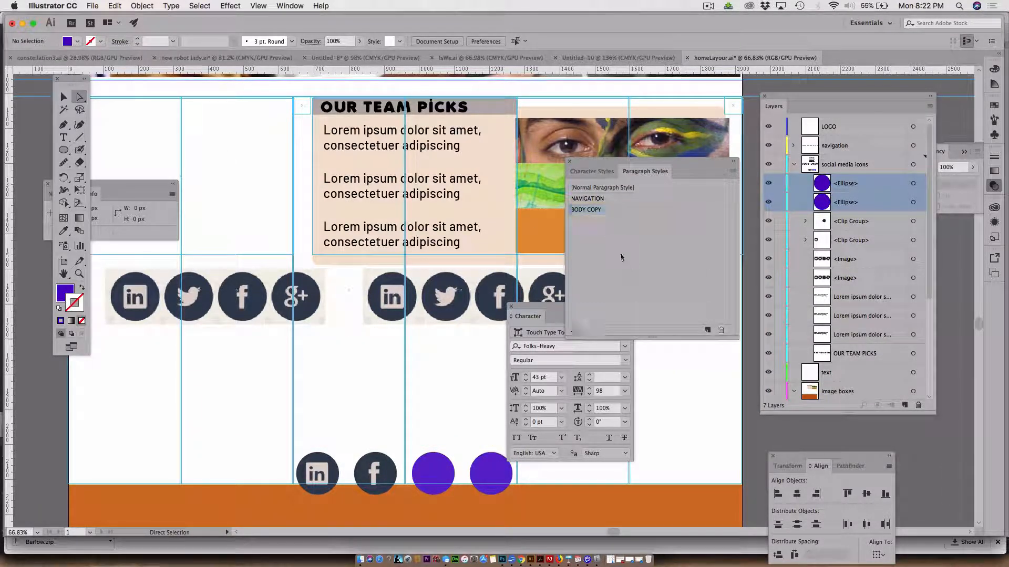
pyautogui.moveTo(592, 212); pyautogui.dragTo(710, 333)
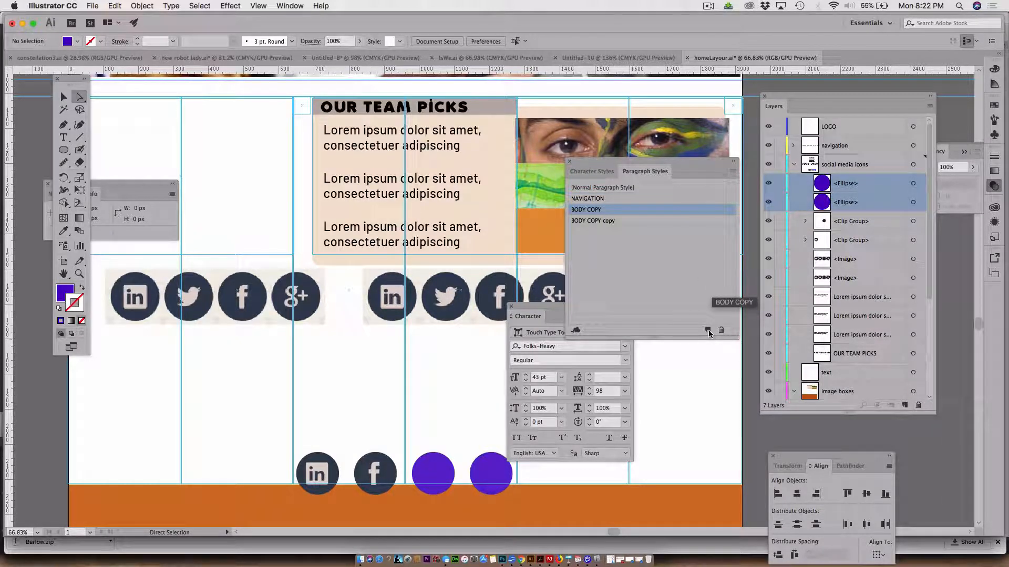
pyautogui.doubleClick(597, 221)
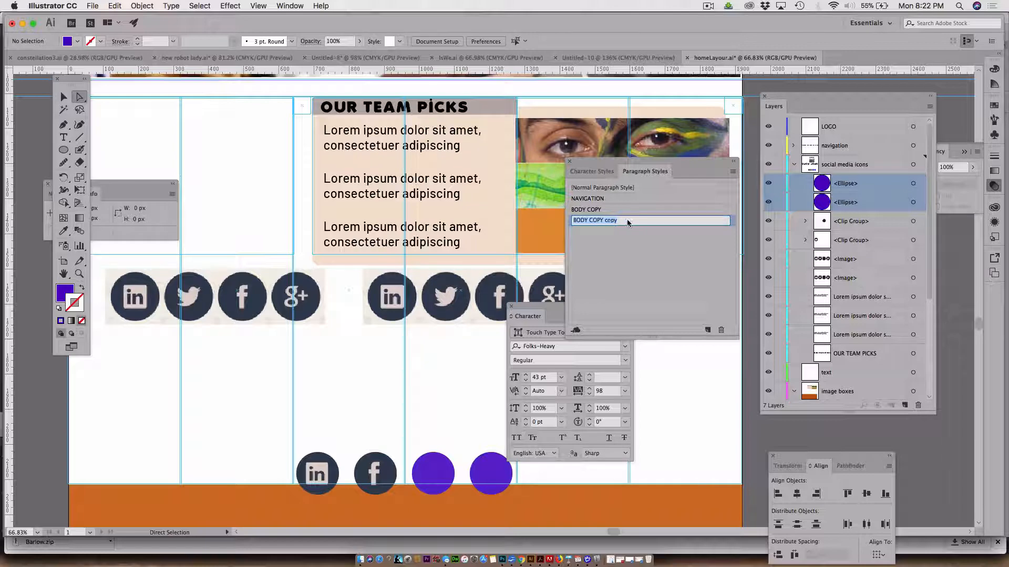
pyautogui.write('HEAD')
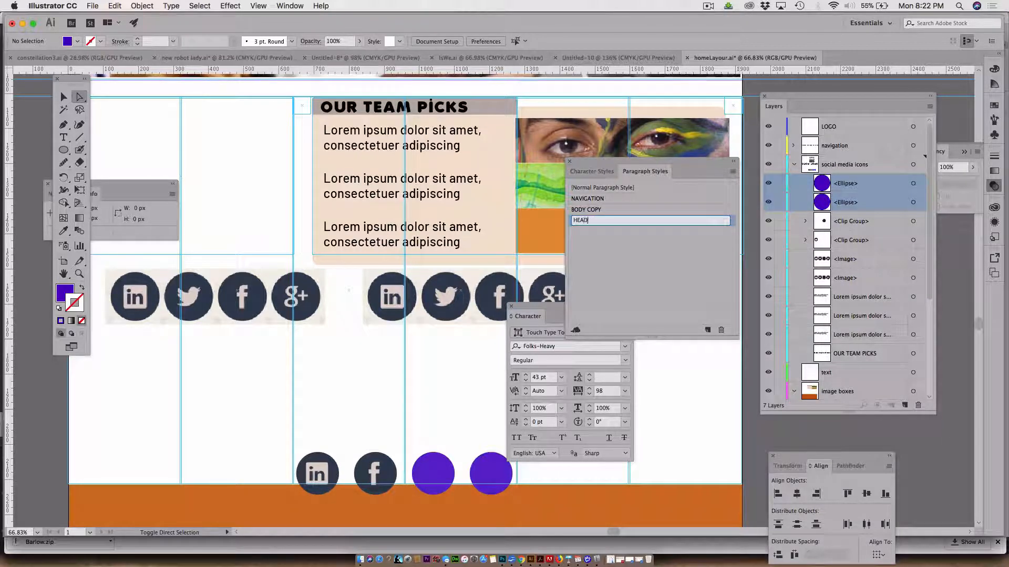
pyautogui.write('LINE')
pyautogui.click(648, 245)
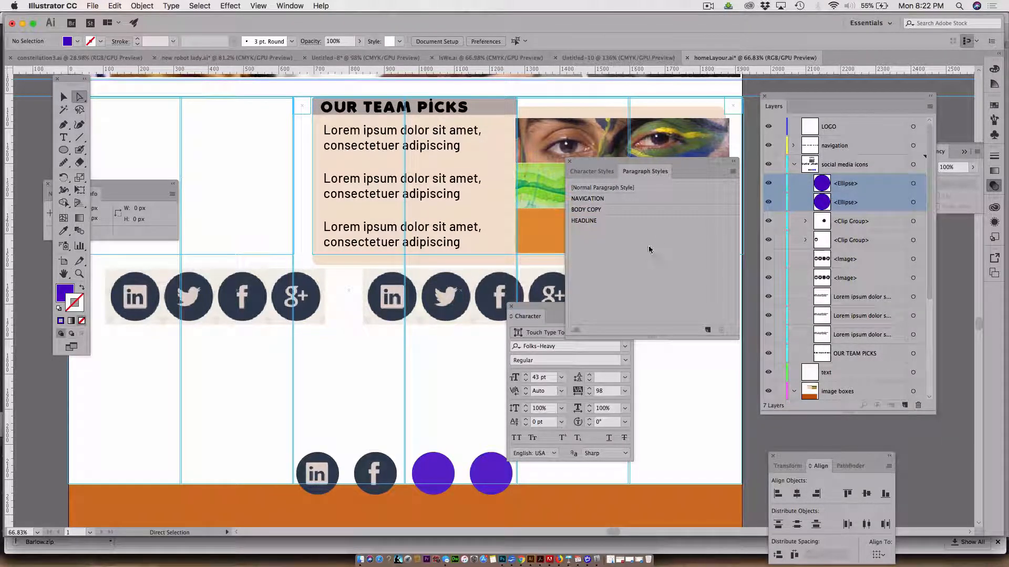
# Edit the HEADLINE paragraph style's basic character formats to use the Black font style
pyautogui.click(612, 224)
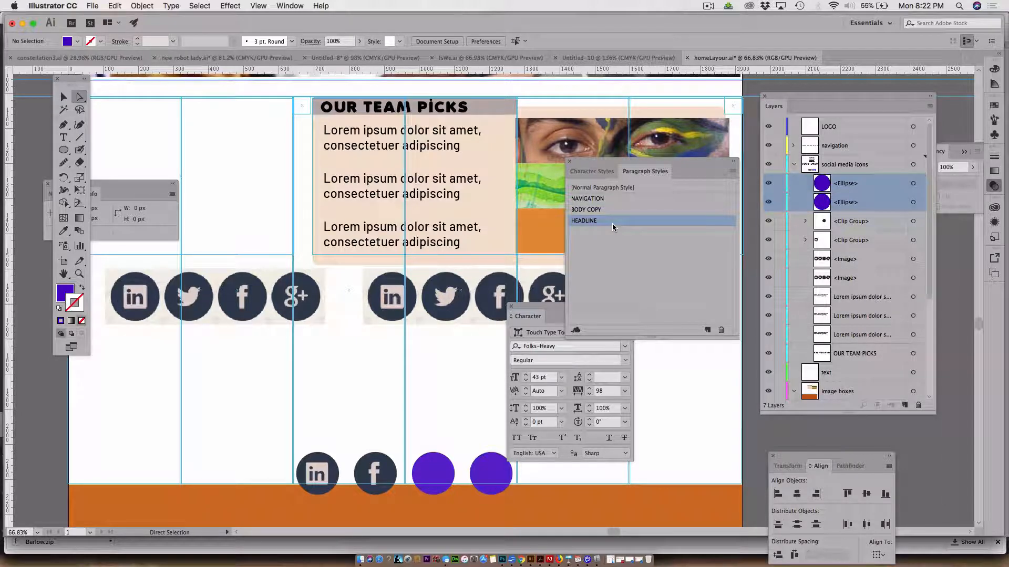
pyautogui.doubleClick(613, 223)
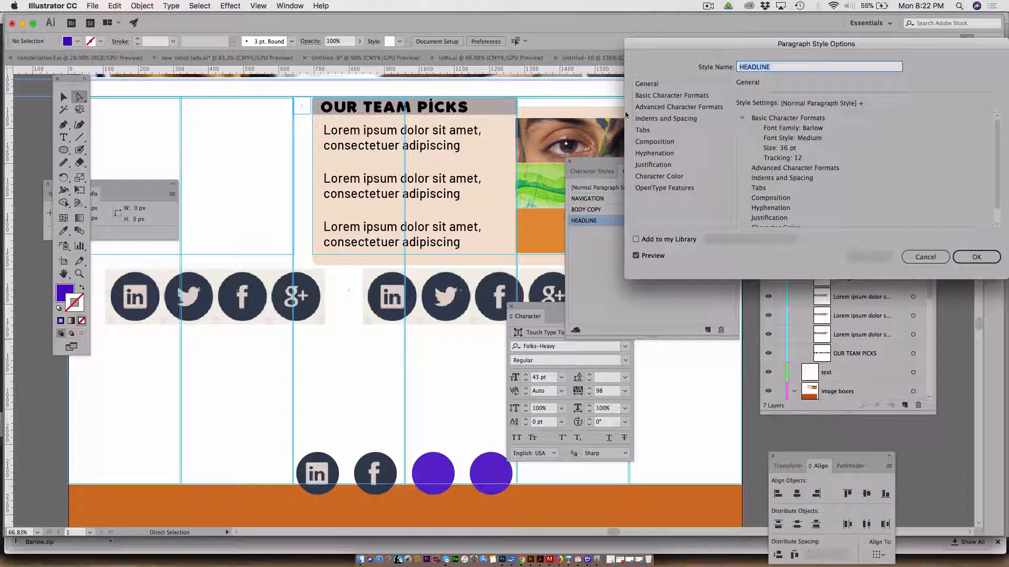
pyautogui.click(644, 85)
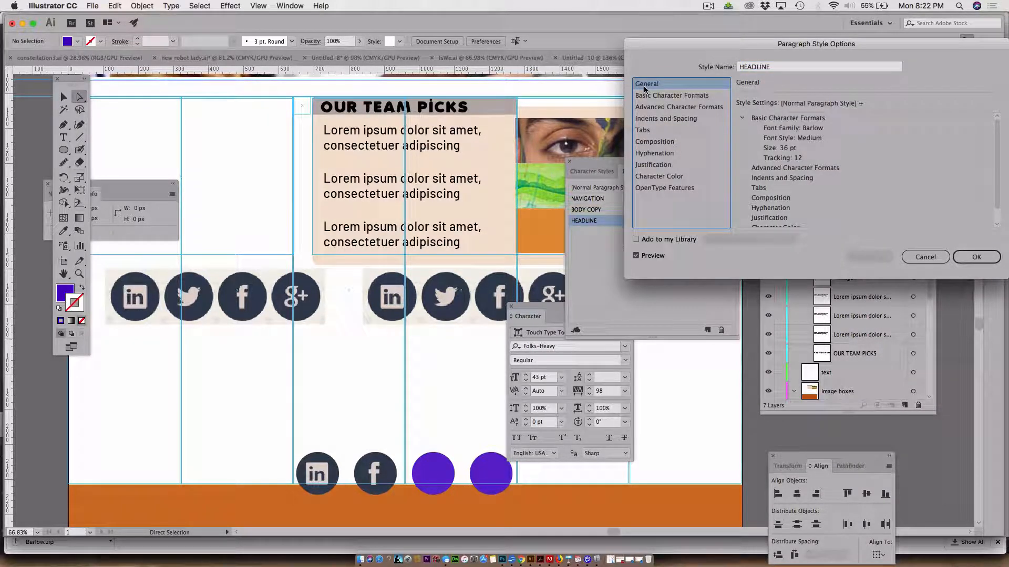
pyautogui.click(647, 96)
pyautogui.click(859, 123)
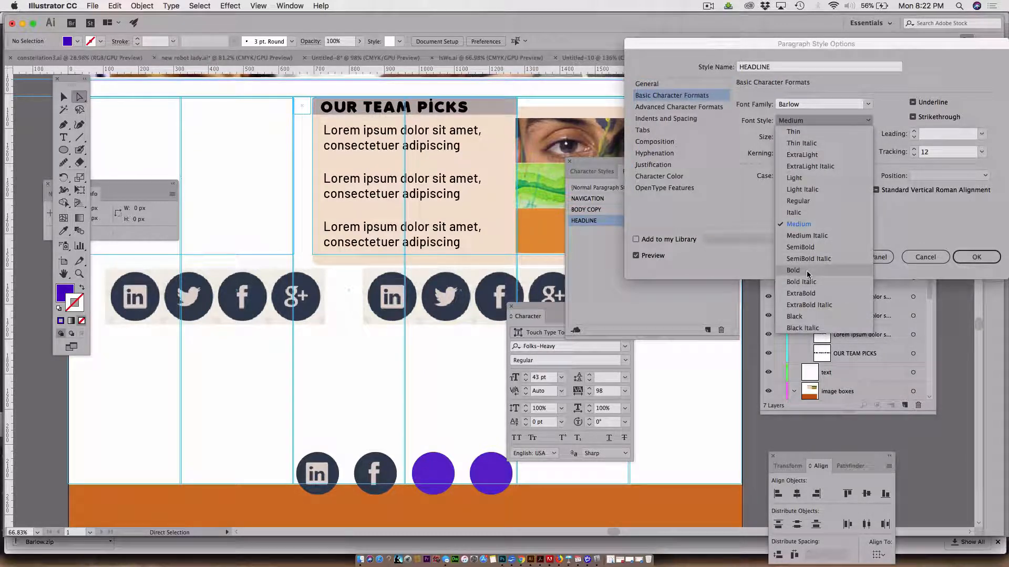
pyautogui.click(812, 316)
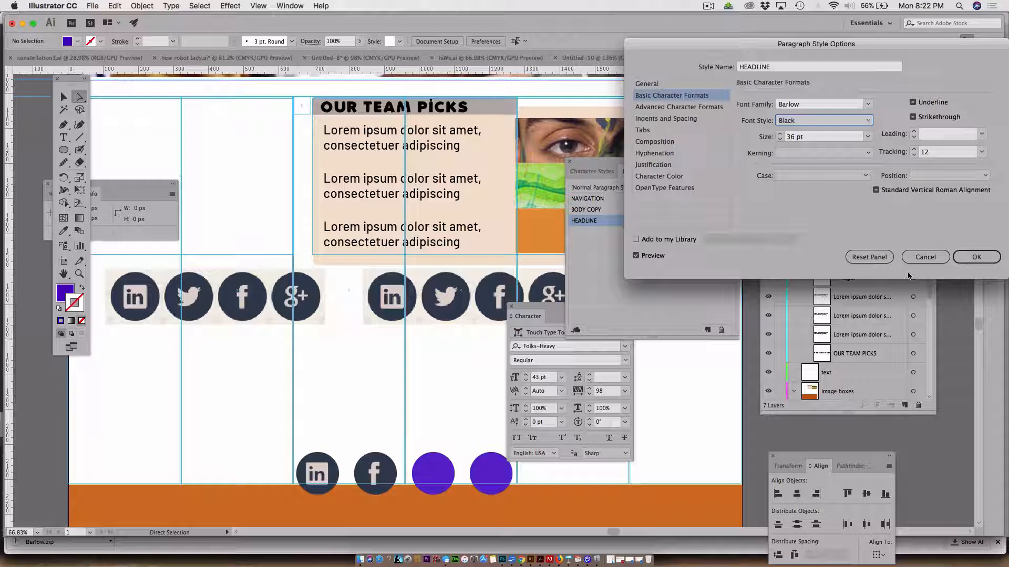
pyautogui.click(976, 257)
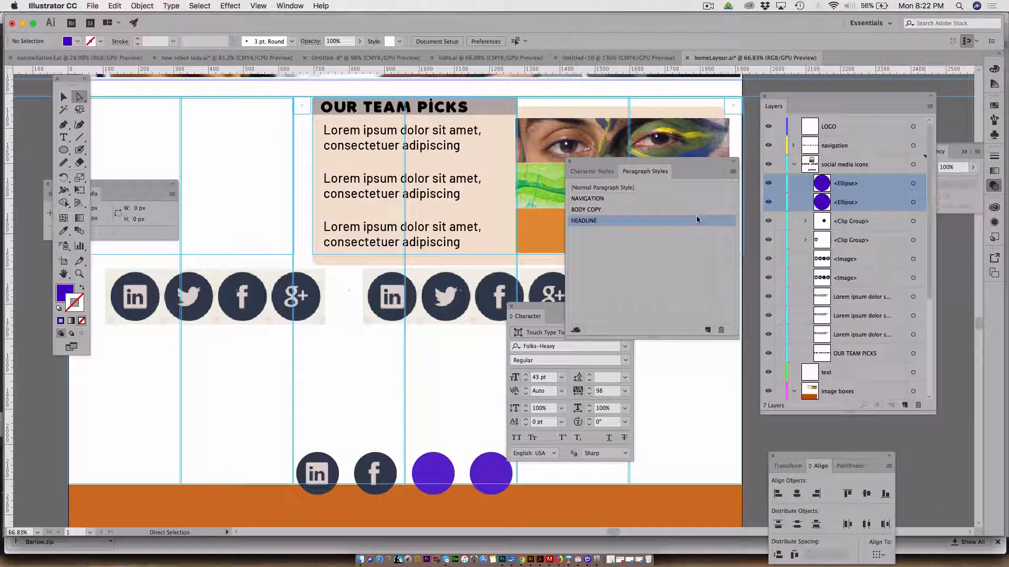
# Apply the HEADLINE paragraph style to the OUR TEAM PICKS title and deselect it
pyautogui.scroll(5, 418, 254)
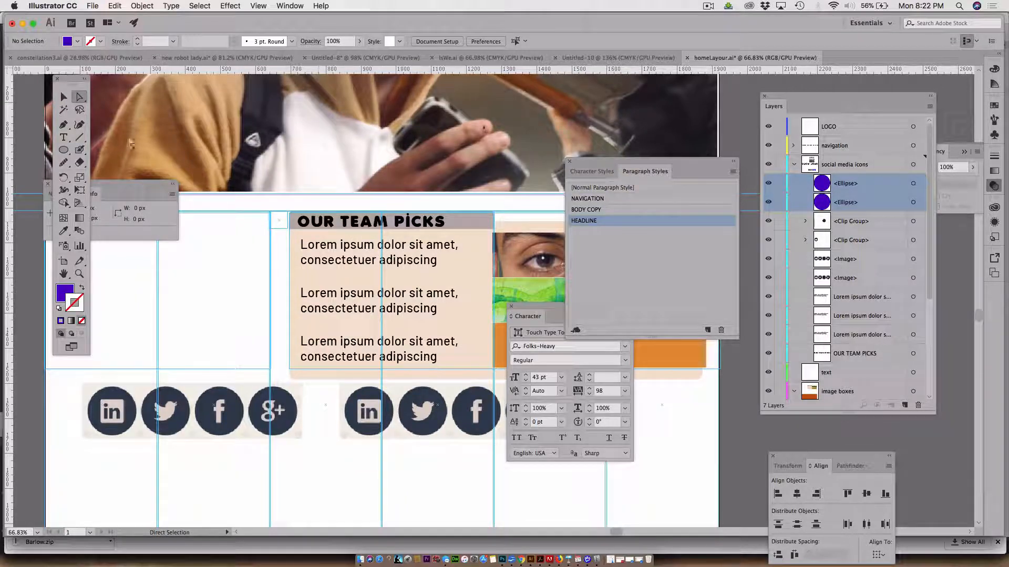
pyautogui.click(65, 96)
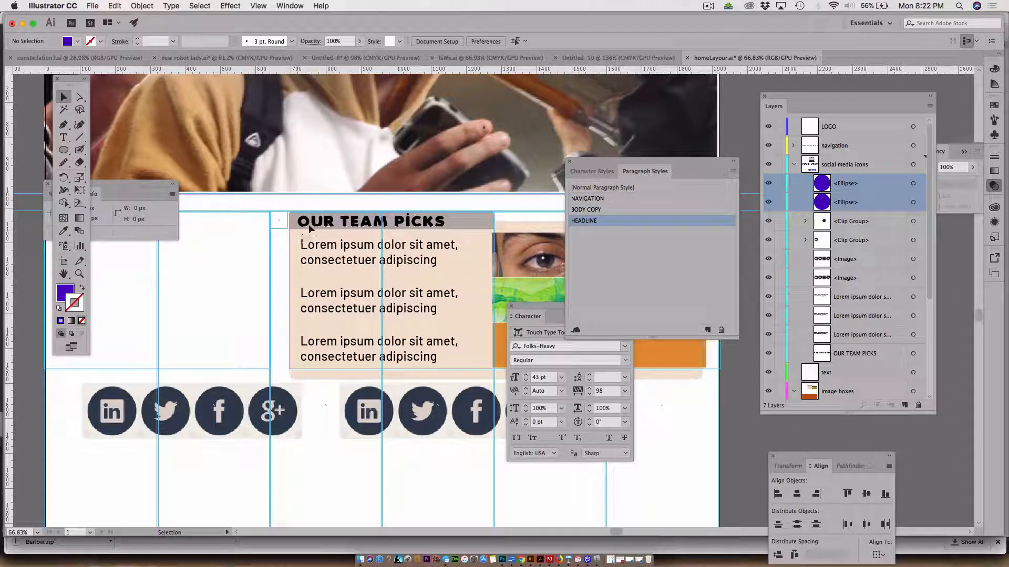
pyautogui.click(309, 227)
pyautogui.click(586, 210)
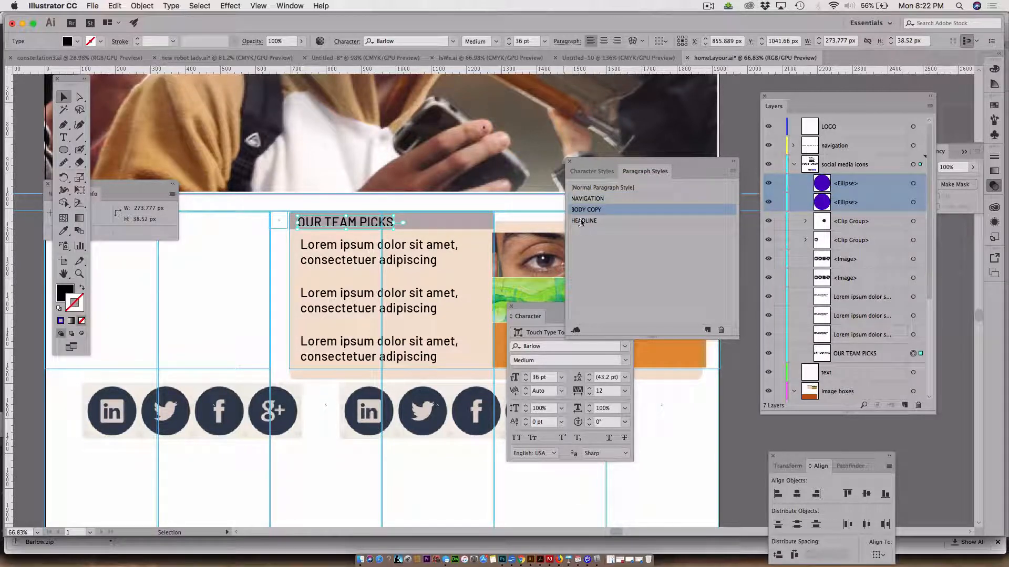
pyautogui.click(582, 222)
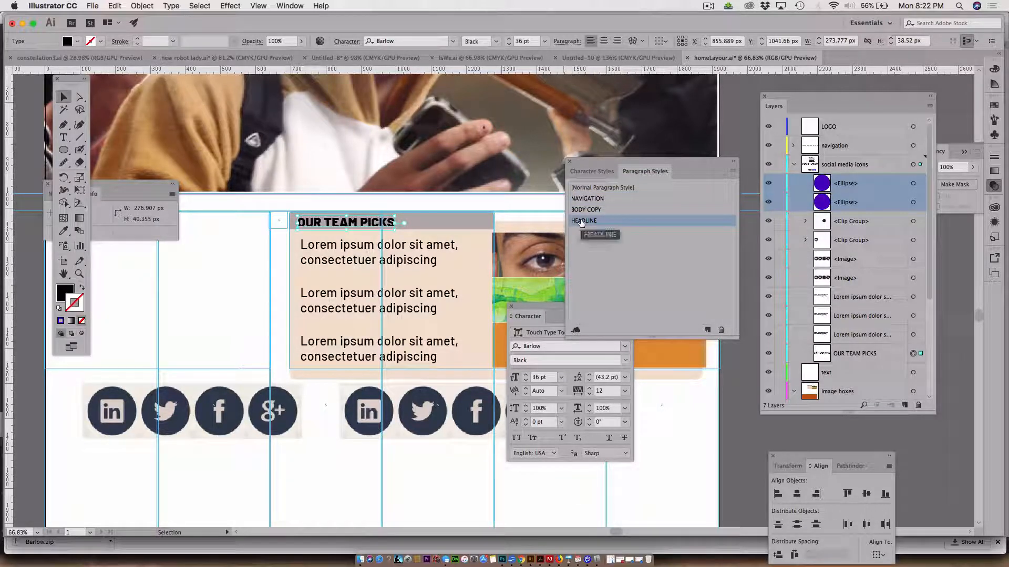
pyautogui.click(624, 278)
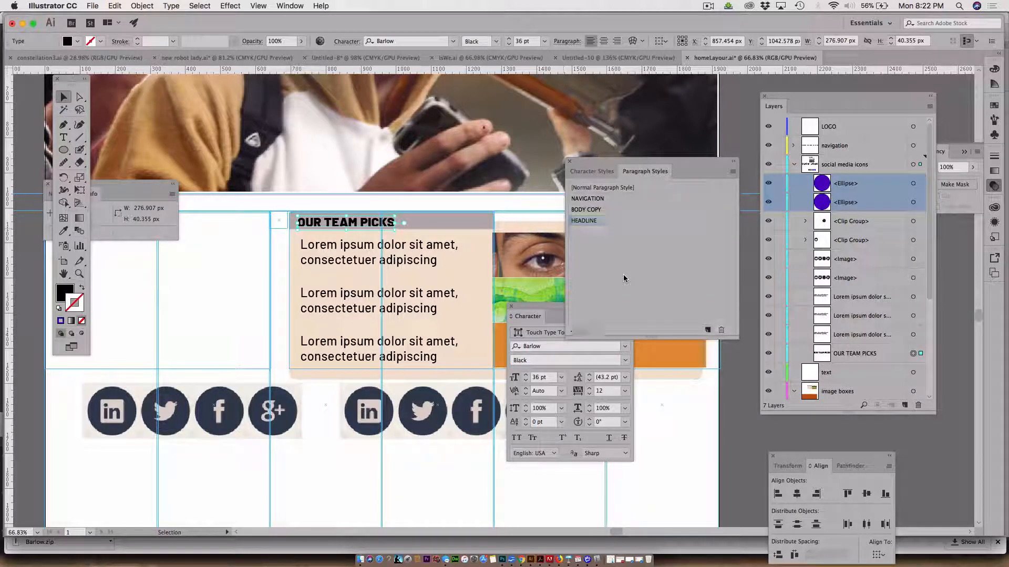
pyautogui.click(248, 249)
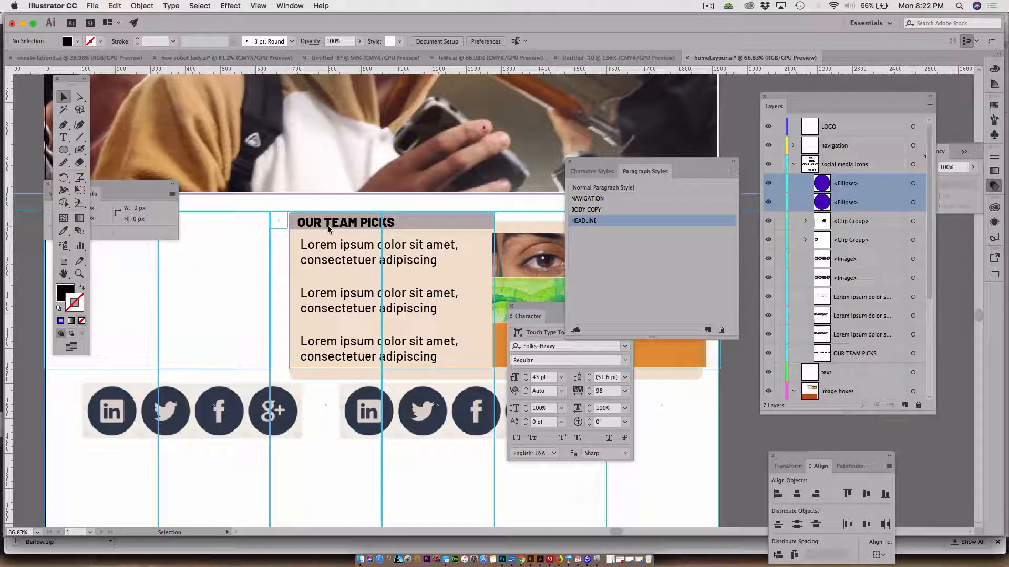
# Review the whole page layout and collapse the social media icons and image boxes layers
pyautogui.scroll(-3, 328, 226)
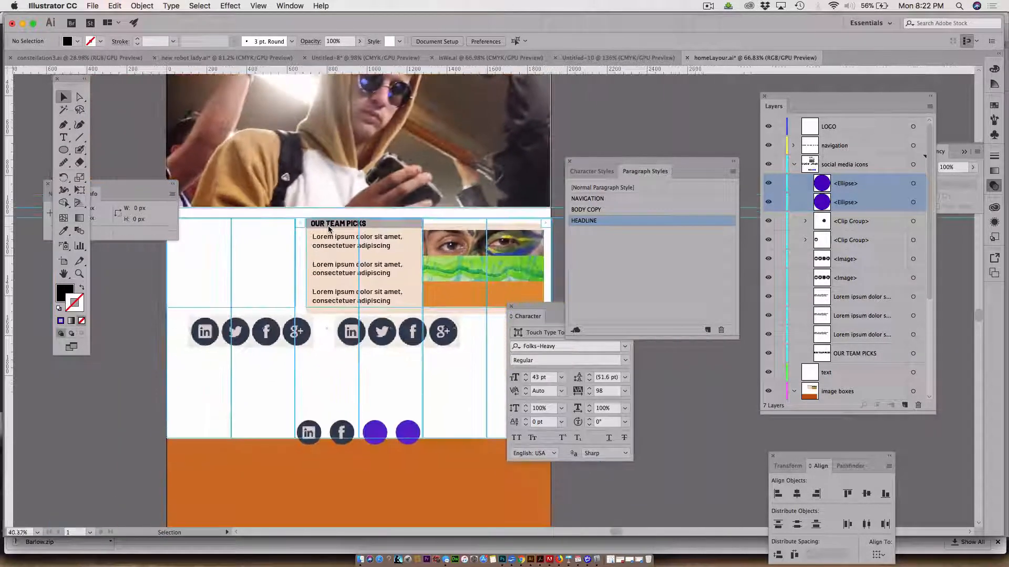
pyautogui.scroll(4, 328, 226)
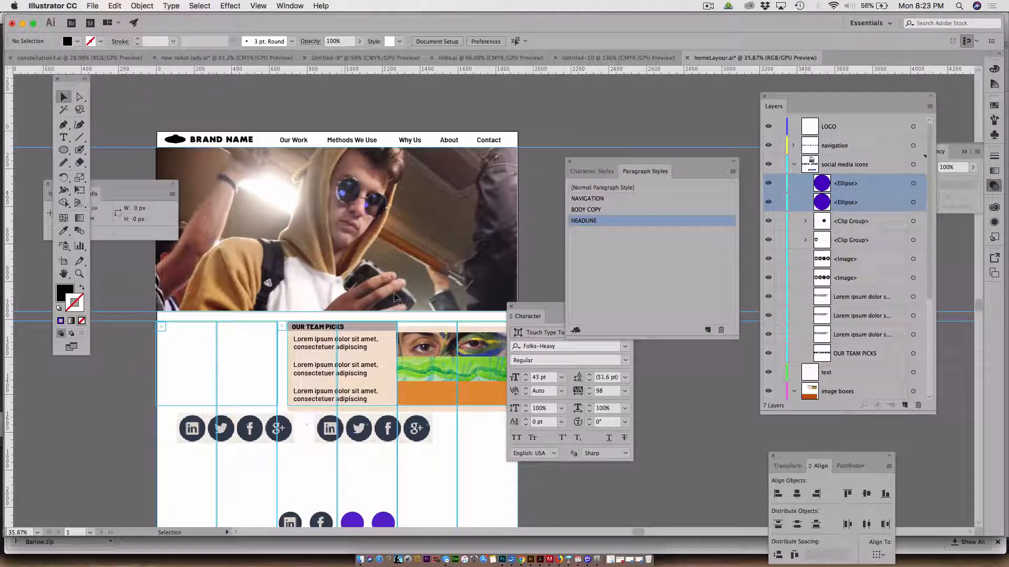
pyautogui.scroll(-3, 395, 297)
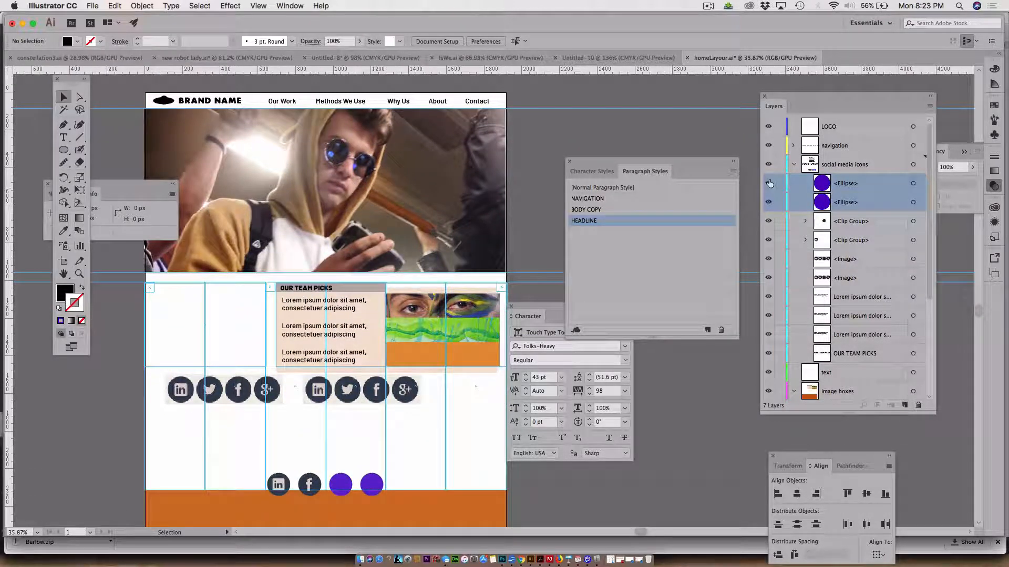
pyautogui.click(794, 164)
pyautogui.click(794, 146)
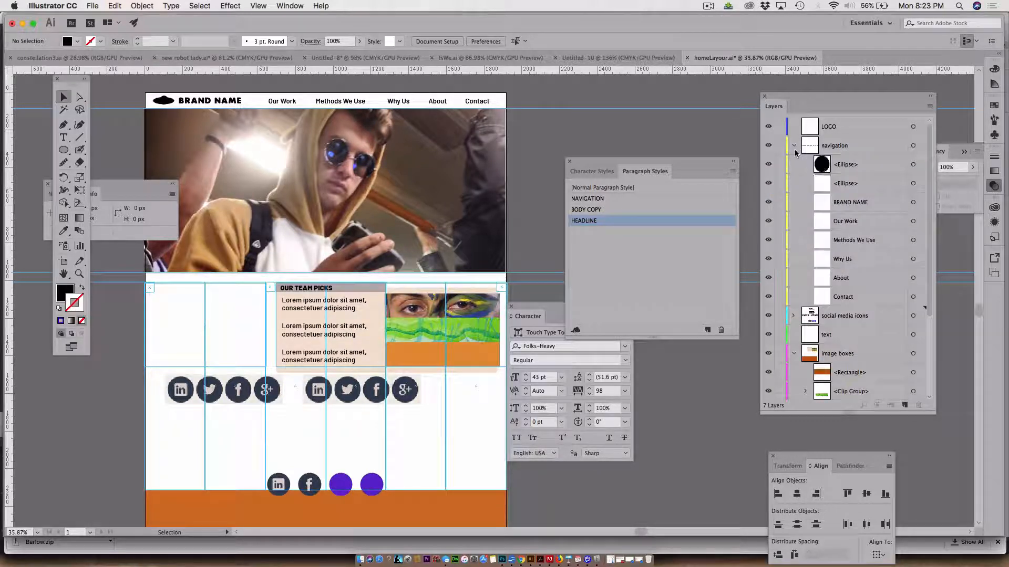
pyautogui.click(794, 148)
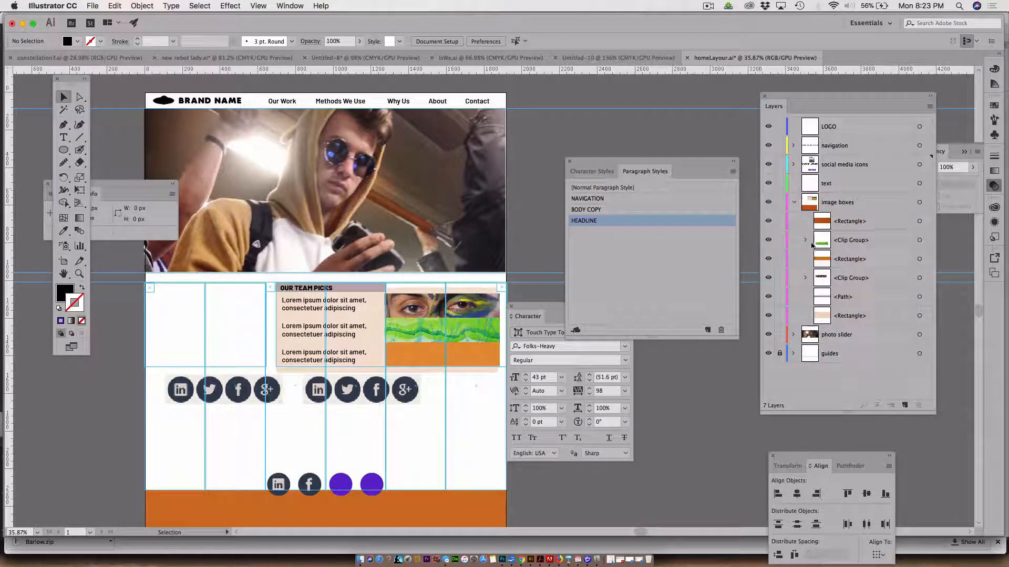
pyautogui.click(794, 202)
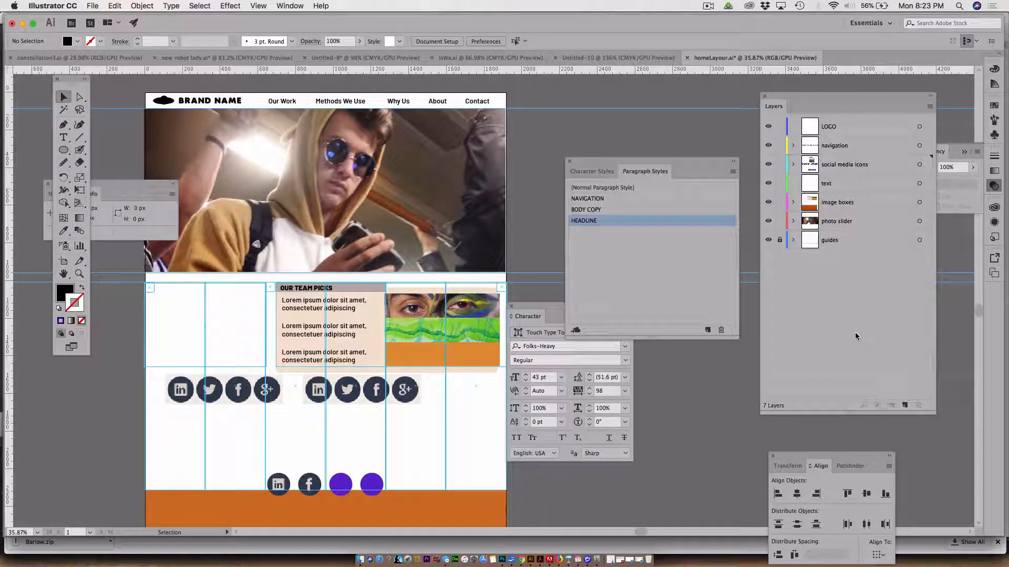